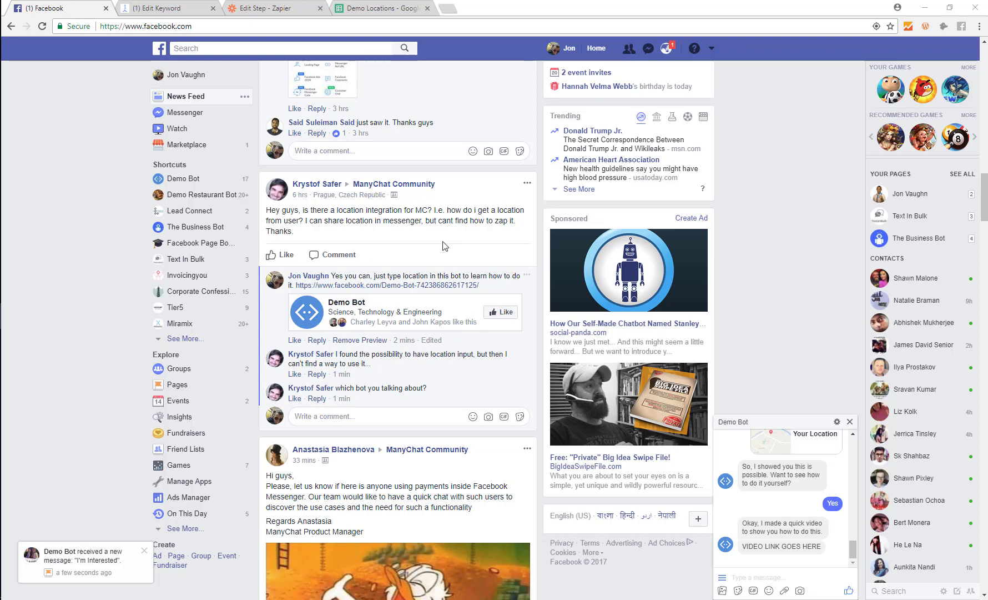
- Highlight the community post about sending a user's location to Zapier, then switch to ManyChat's keyword flow
{"action": "triple_click", "coordinate": [267, 219]}
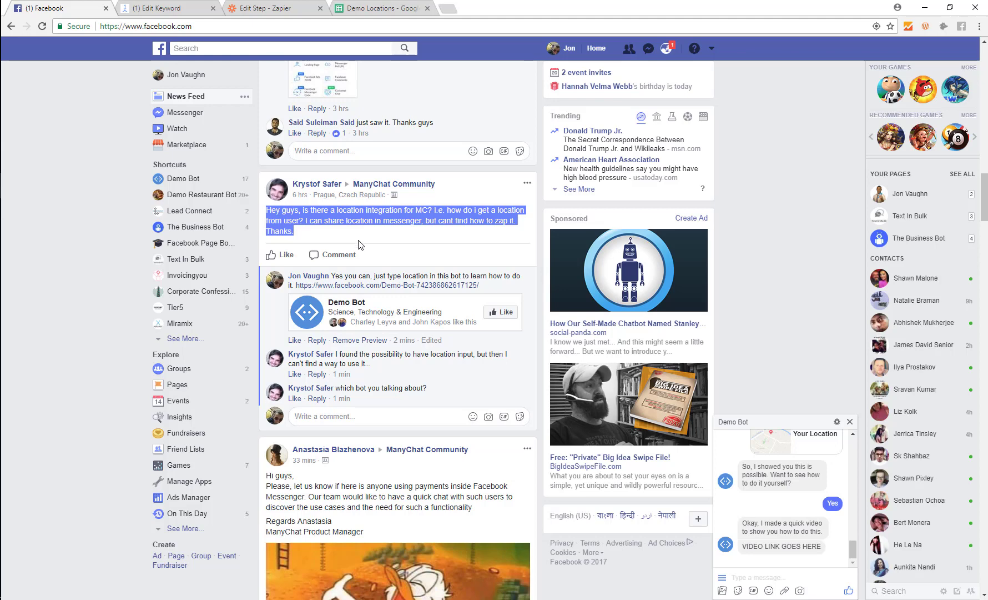
{"action": "left_click", "coordinate": [186, 8]}
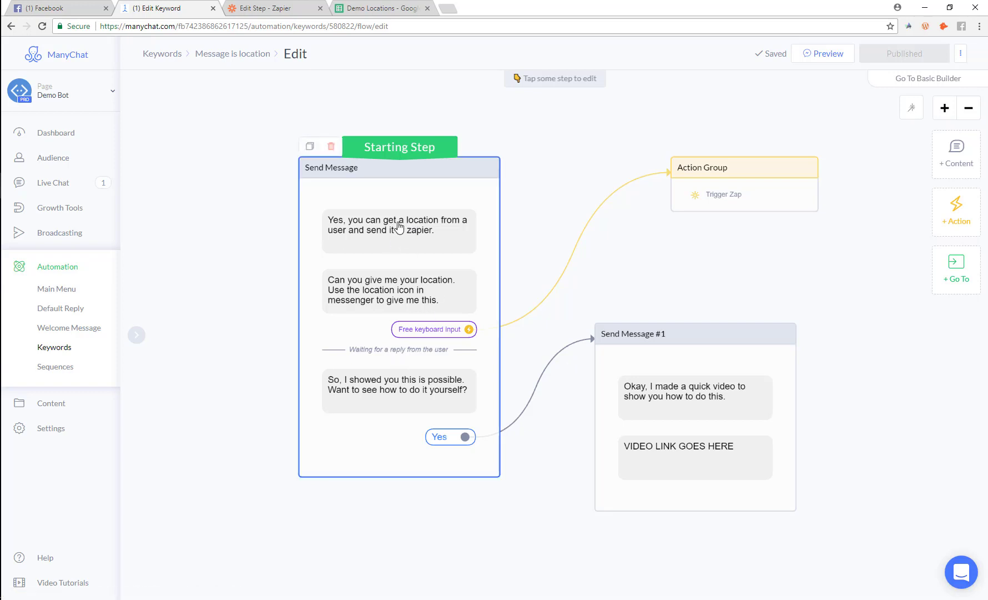
- Remove the Skip button text from the location question's free keyboard input reply
{"action": "left_click", "coordinate": [440, 330]}
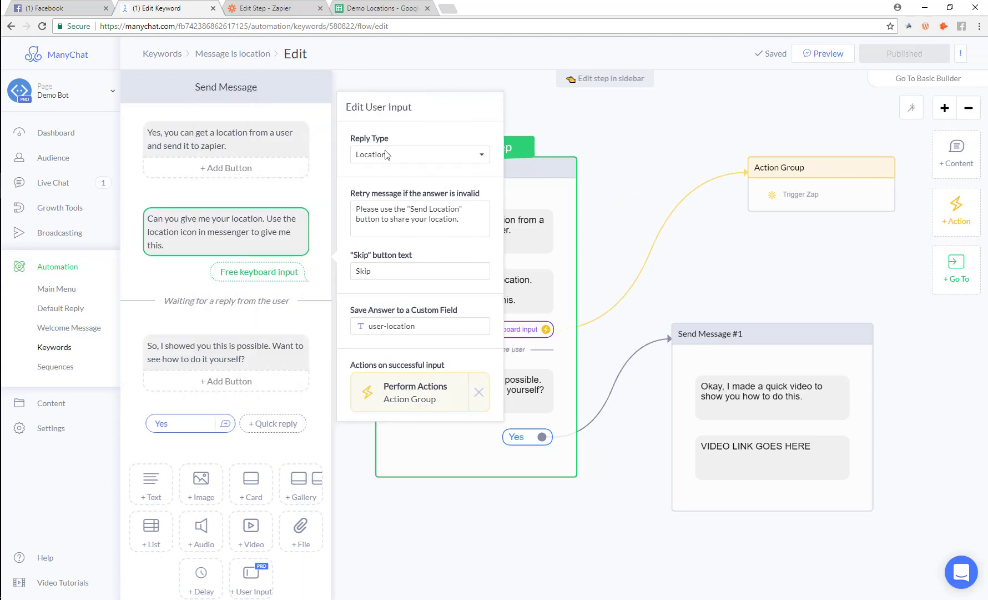
{"action": "left_click", "coordinate": [391, 272]}
{"action": "key", "text": "BackSpace"}
{"action": "key", "text": "BackSpace"}
{"action": "key", "text": "BackSpace"}
{"action": "key", "text": "BackSpace"}
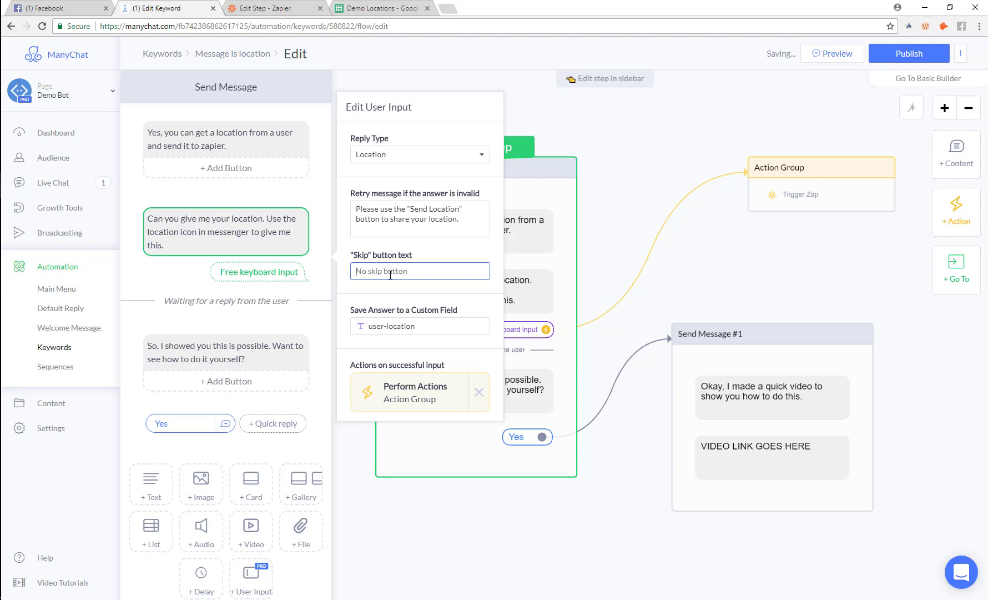
{"action": "left_click", "coordinate": [403, 253]}
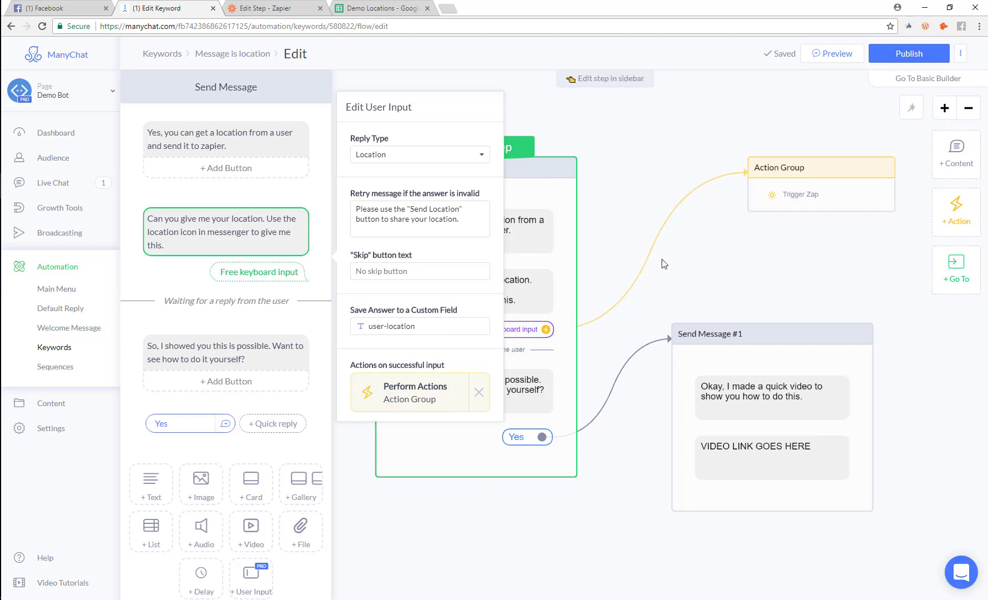
- Check the Action Group's 'user-location' Trigger Zap action, then move to Zapier's trigger chooser
{"action": "left_click", "coordinate": [775, 202]}
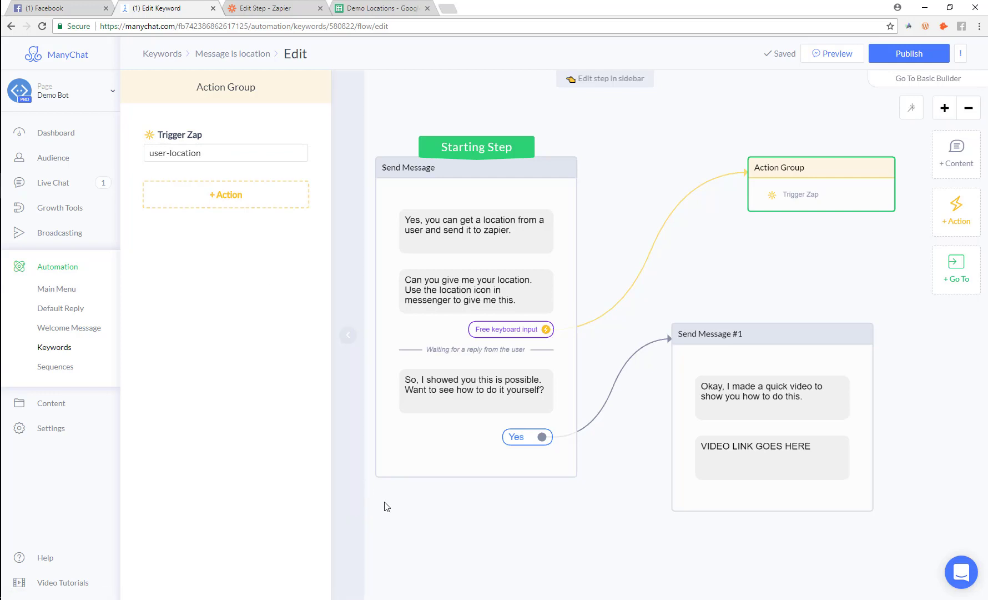
{"action": "left_click", "coordinate": [468, 507]}
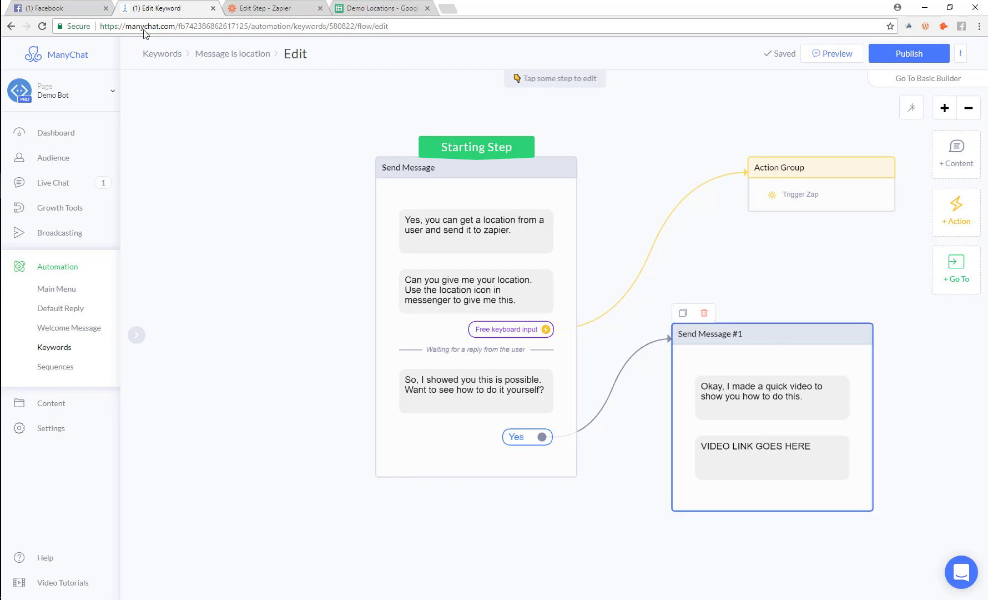
{"action": "left_click", "coordinate": [226, 5]}
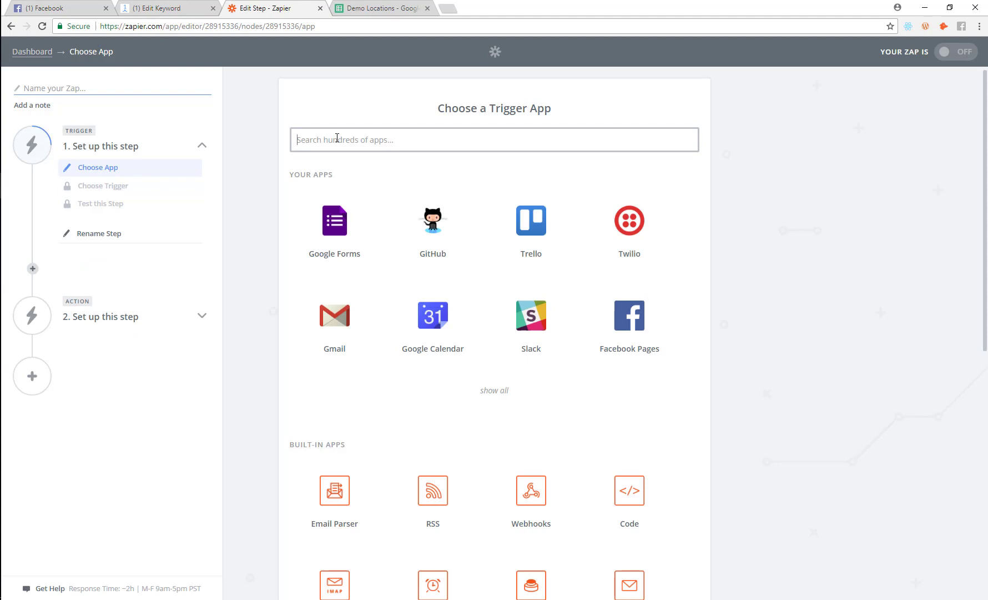
- Set the trigger to ManyChat's New 'Trigger a Zap' Event using the Demo Bot account
{"action": "type", "text": "many"}
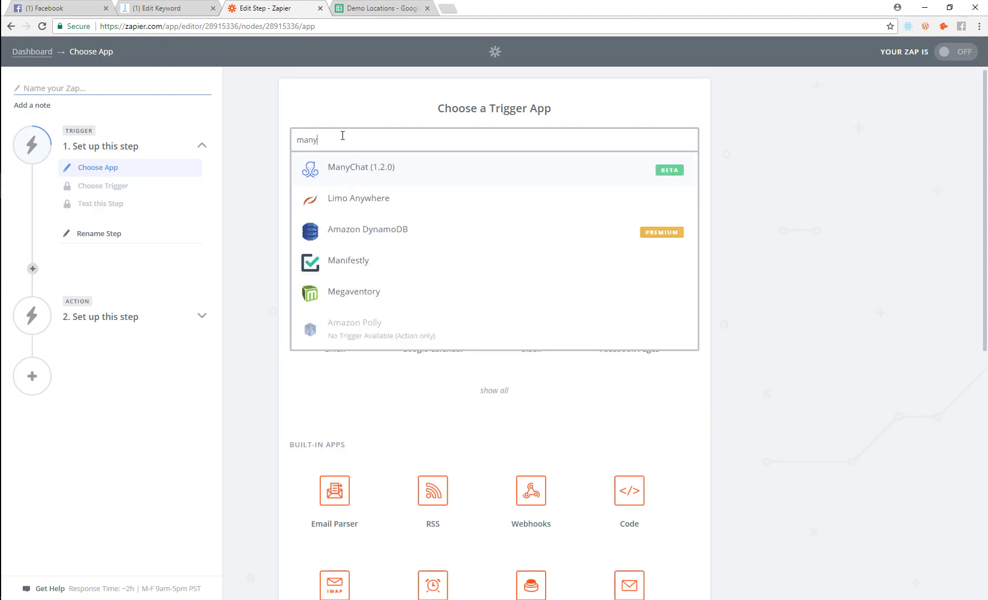
{"action": "left_click", "coordinate": [350, 176]}
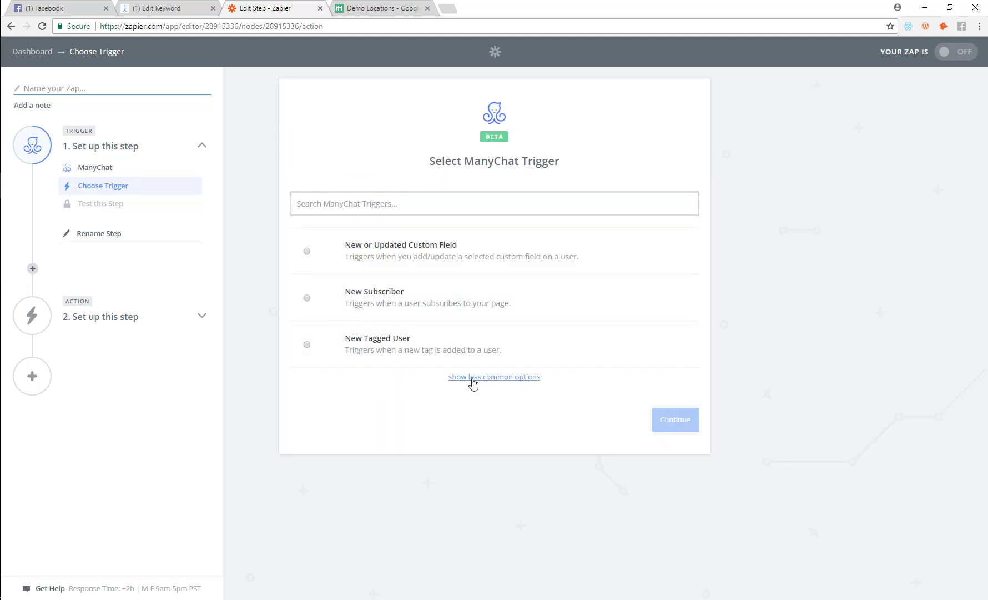
{"action": "left_click", "coordinate": [472, 378]}
{"action": "left_click", "coordinate": [355, 396]}
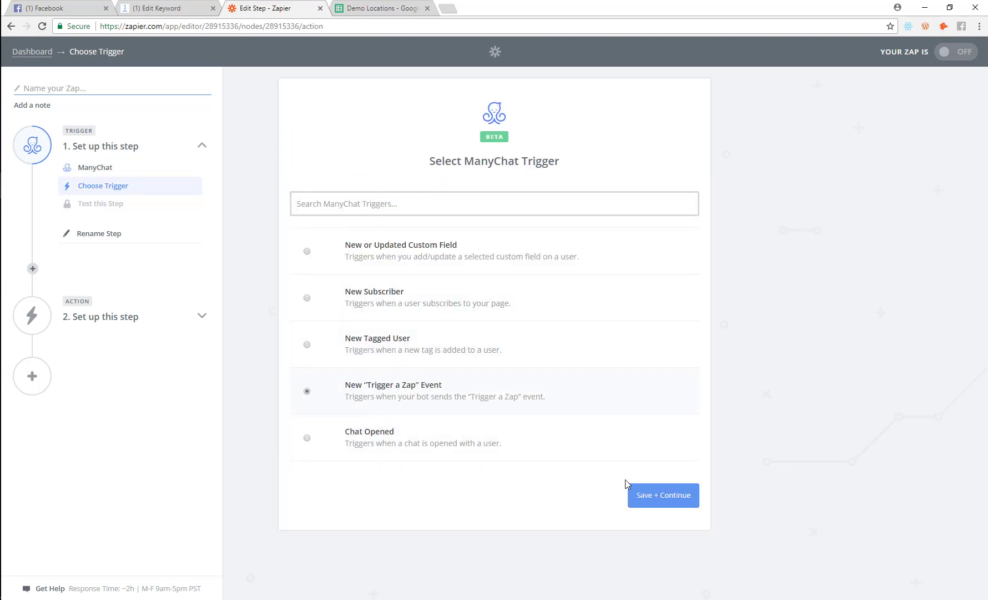
{"action": "left_click", "coordinate": [676, 507]}
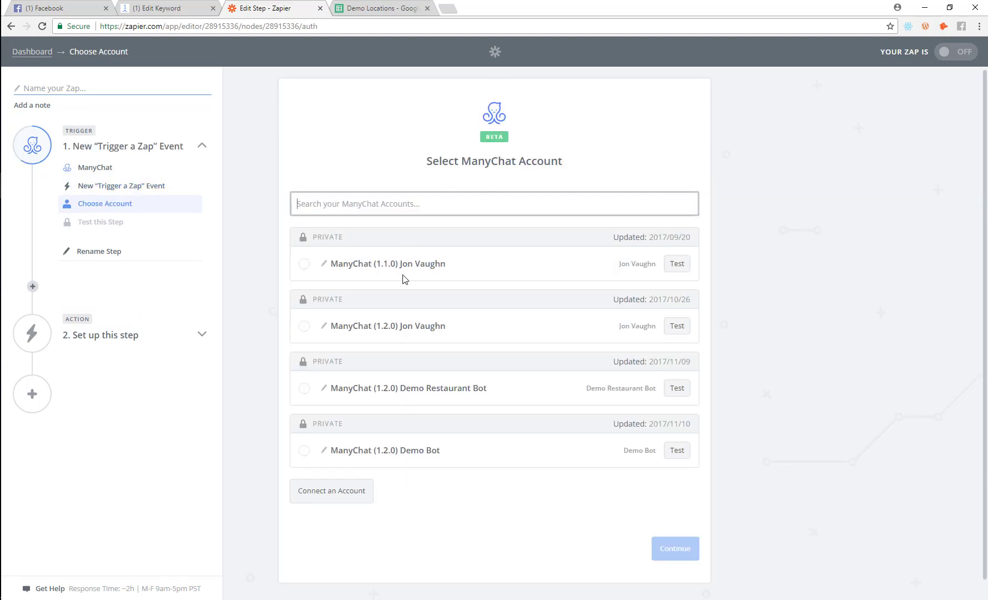
{"action": "left_click", "coordinate": [303, 451]}
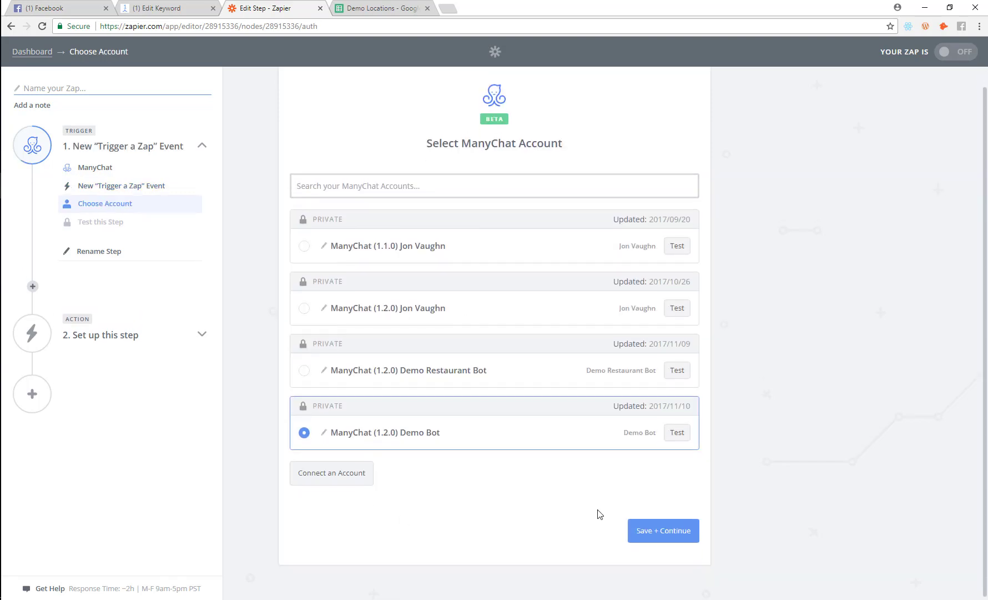
{"action": "left_click", "coordinate": [670, 541]}
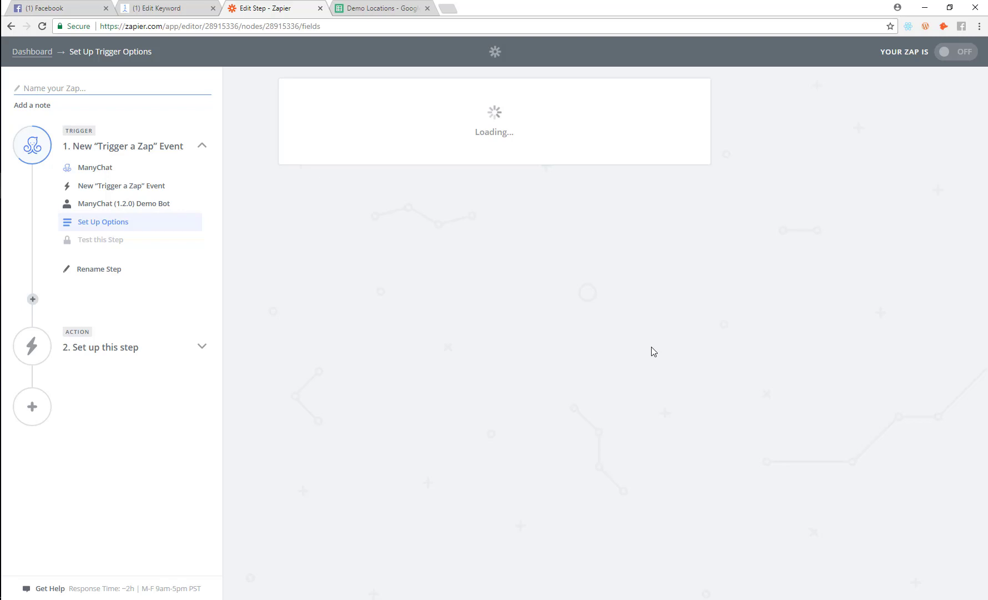
- Choose the user-location event and fetch a sample to test the trigger successfully
{"action": "left_click", "coordinate": [450, 224]}
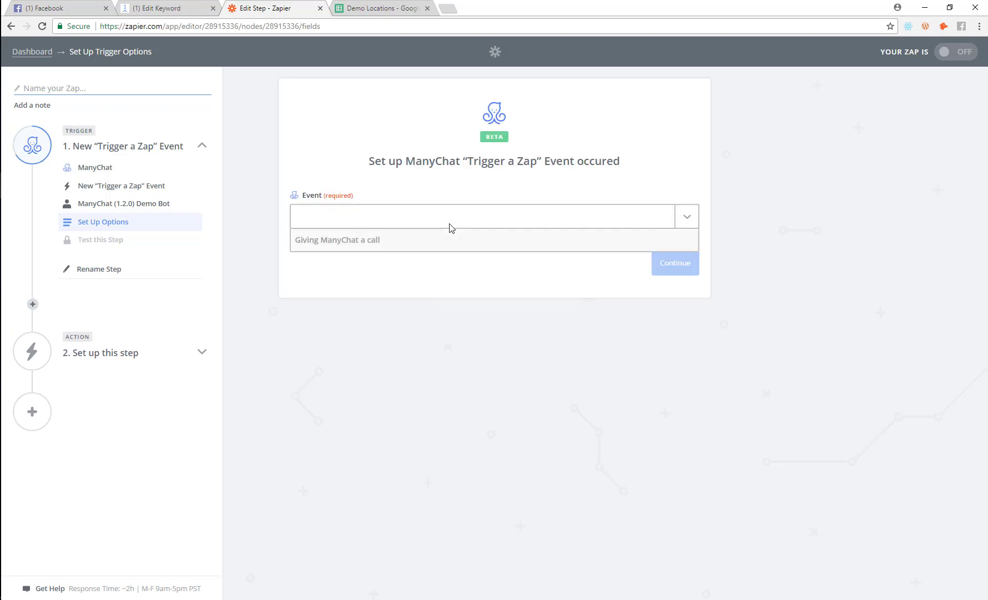
{"action": "left_click", "coordinate": [435, 266]}
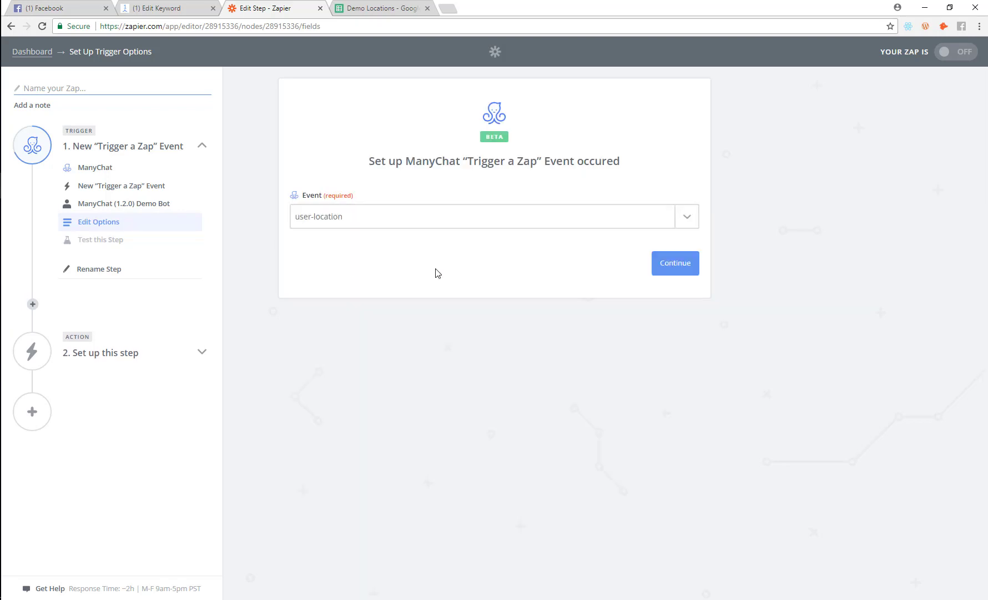
{"action": "left_click", "coordinate": [695, 271]}
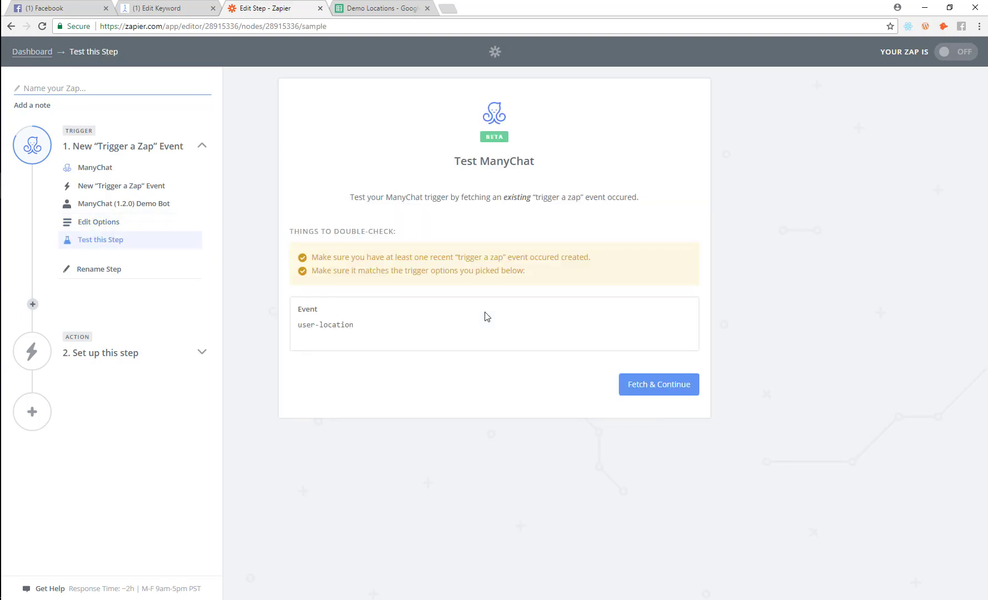
{"action": "left_click", "coordinate": [653, 388]}
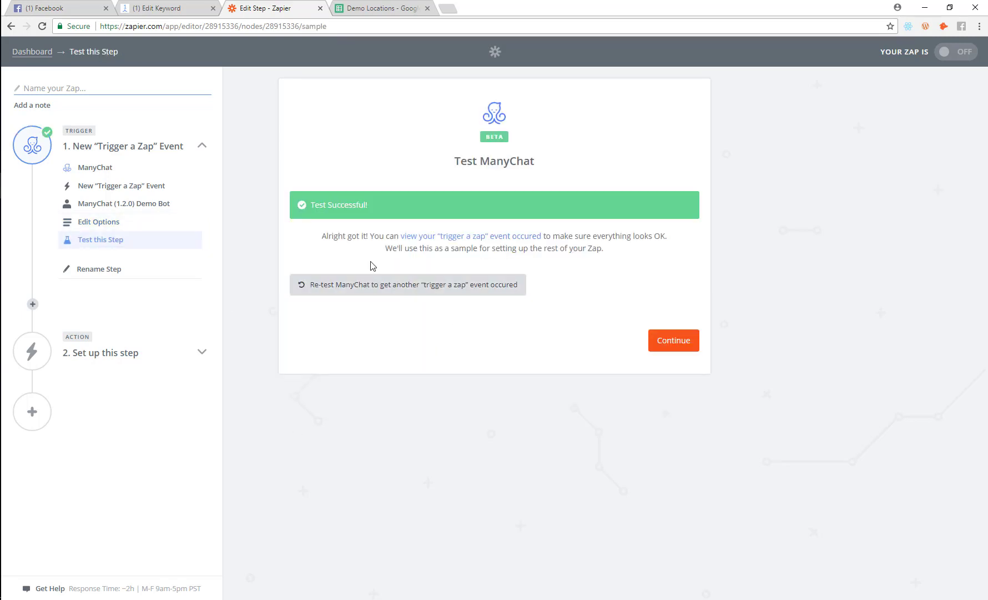
{"action": "left_click", "coordinate": [669, 347]}
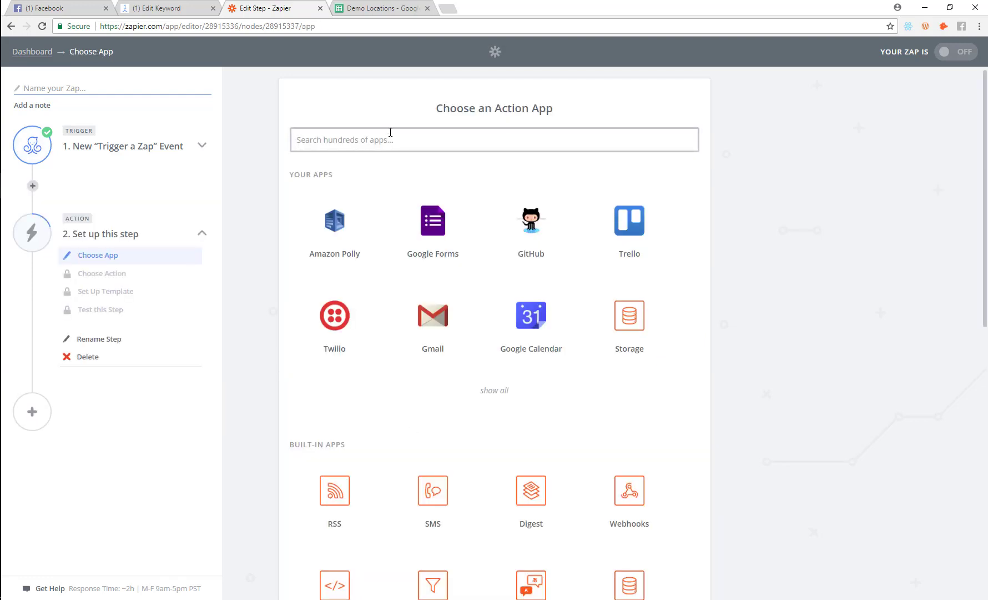
- Add a Google Sheets Create Spreadsheet Row action
{"action": "type", "text": "sh"}
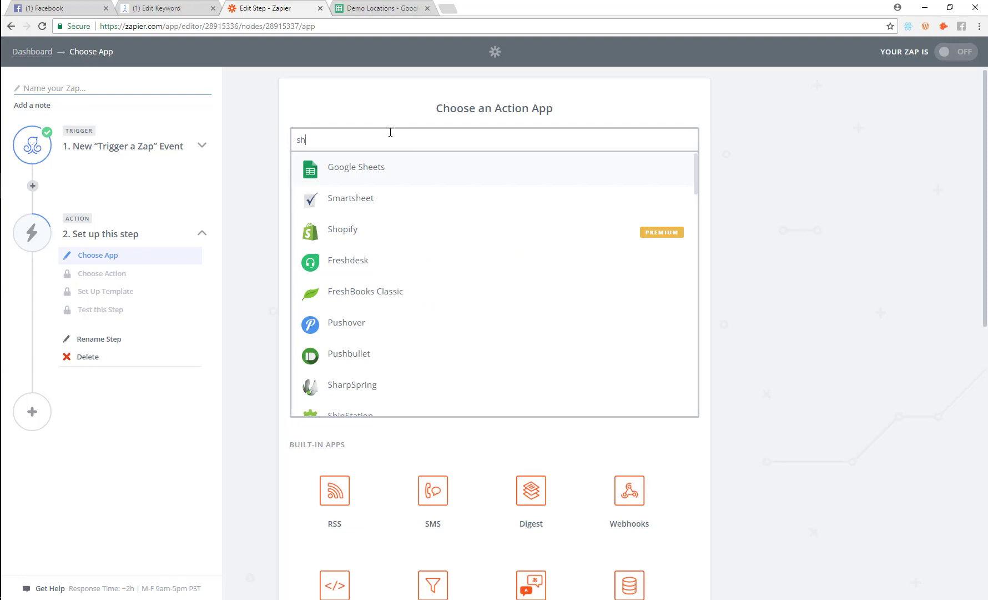
{"action": "left_click", "coordinate": [365, 165]}
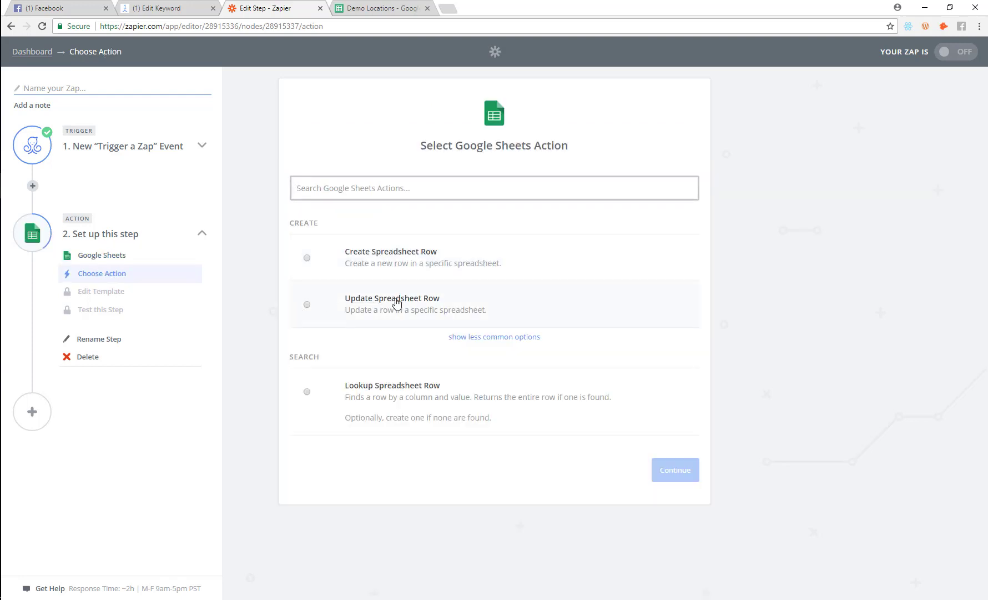
{"action": "left_click", "coordinate": [328, 258]}
{"action": "left_click", "coordinate": [639, 470]}
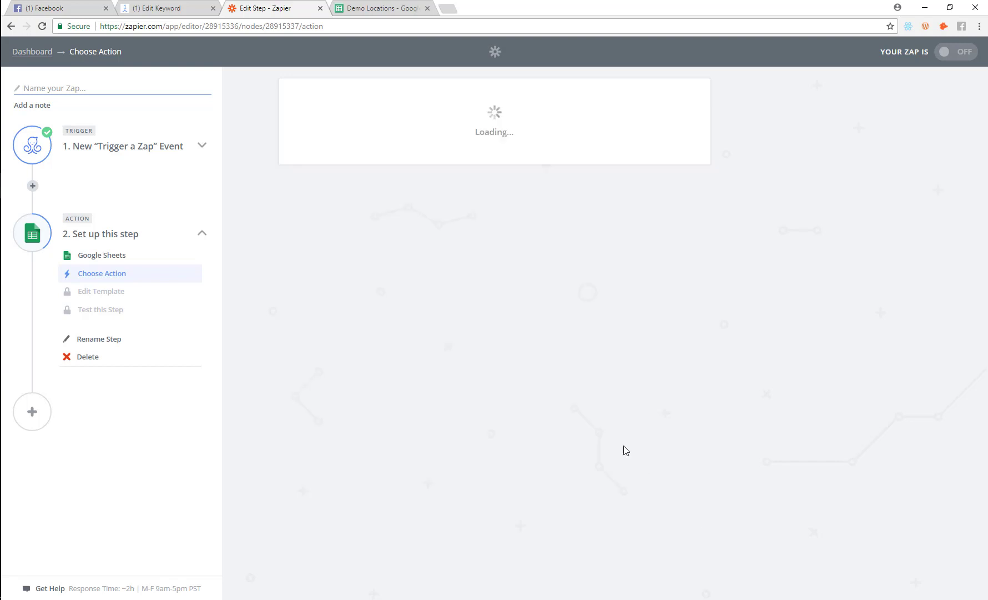
- Confirm the Google Sheets account and target the Demo Locations spreadsheet, worksheet Sheet1
{"action": "left_click", "coordinate": [381, 8]}
{"action": "left_click", "coordinate": [267, 6]}
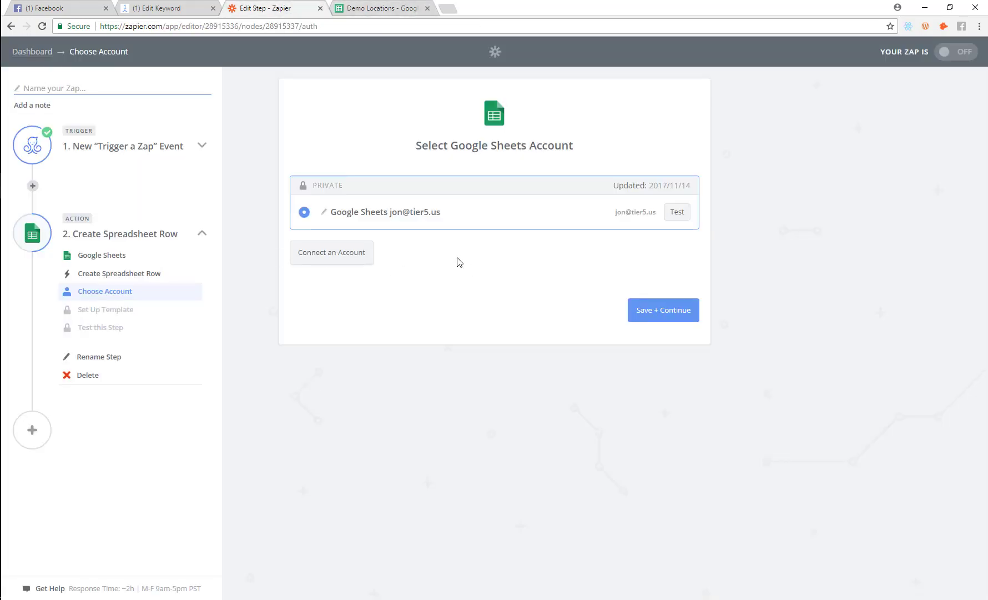
{"action": "left_click", "coordinate": [673, 316]}
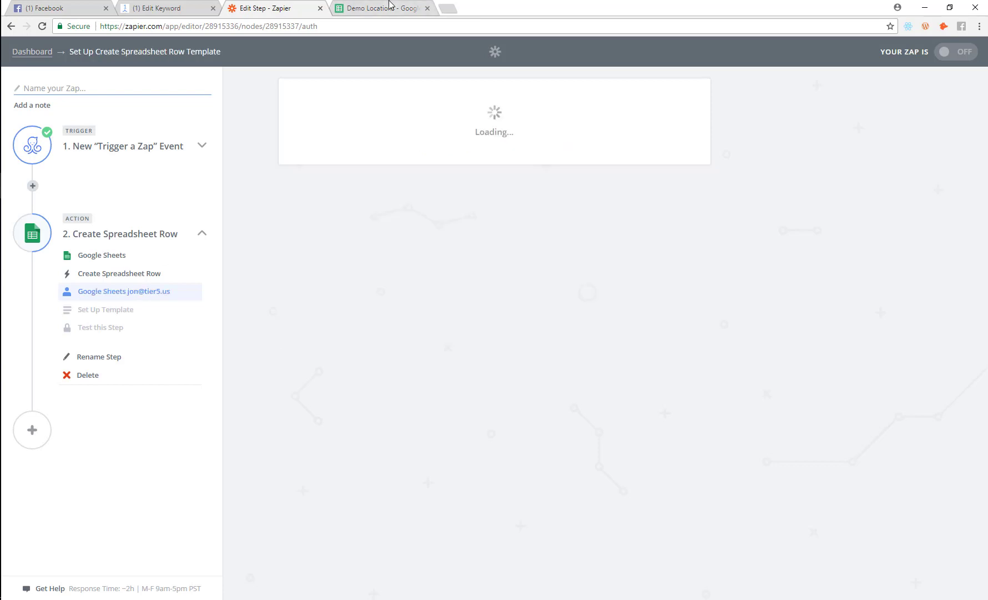
{"action": "key", "text": "ctrl+Tab"}
{"action": "left_click", "coordinate": [244, 7]}
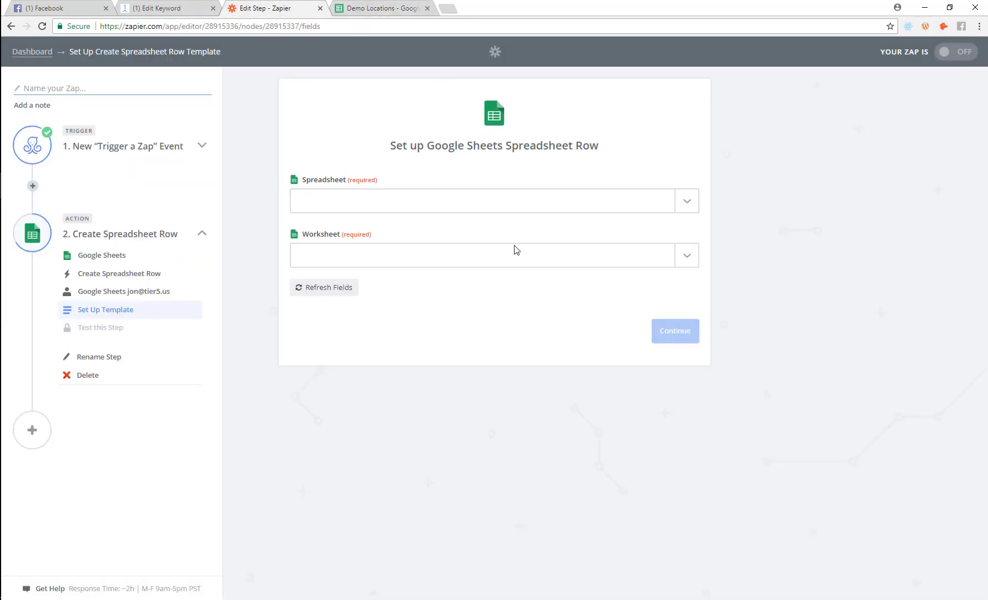
{"action": "left_click", "coordinate": [400, 203]}
{"action": "left_click", "coordinate": [374, 248]}
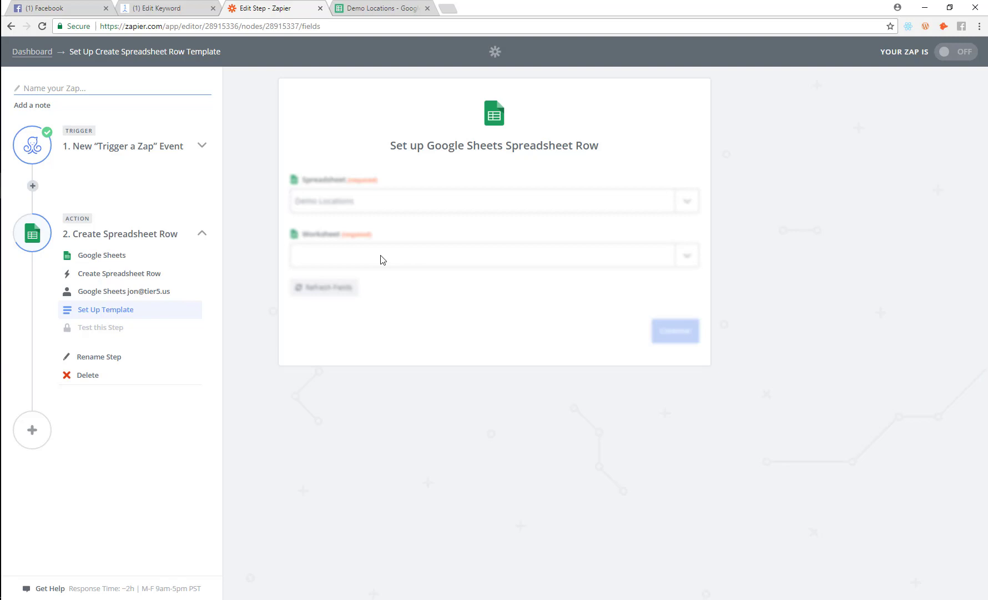
{"action": "left_click", "coordinate": [404, 259]}
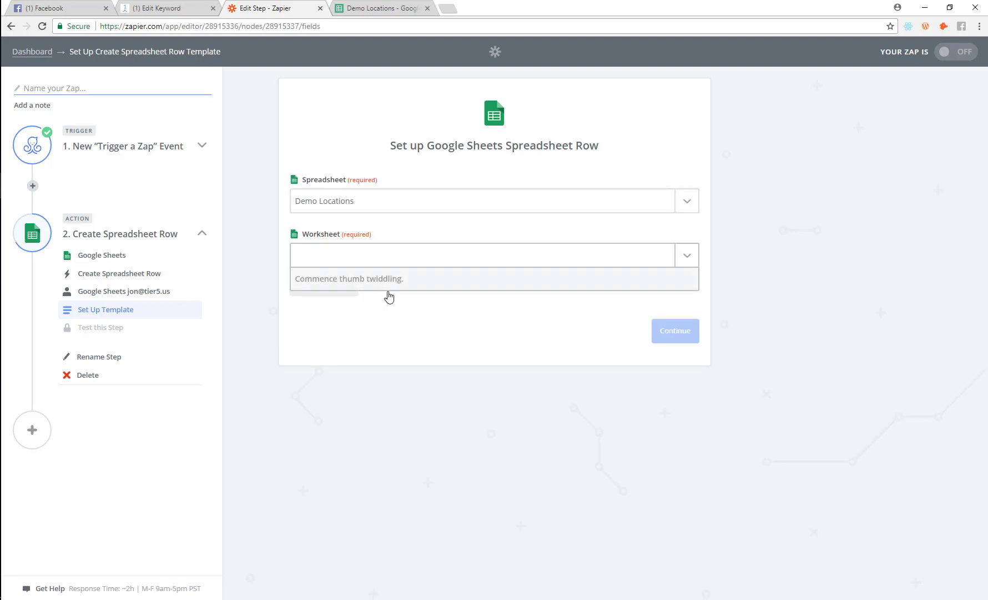
{"action": "left_click", "coordinate": [366, 302]}
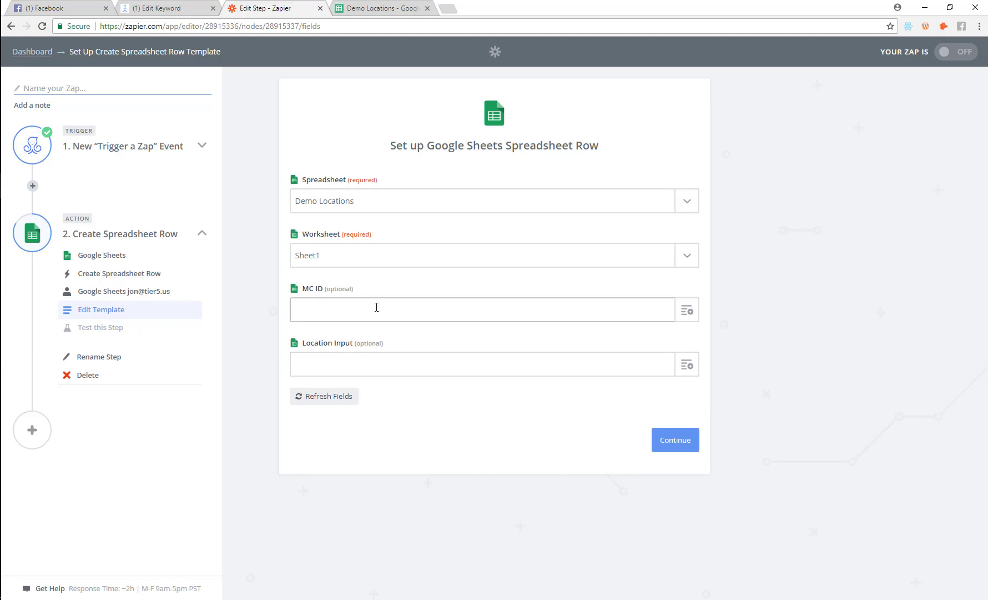
- Map MC ID to Step 1 User ID and Location Input to User Custom Fields User Location
{"action": "left_click", "coordinate": [687, 311]}
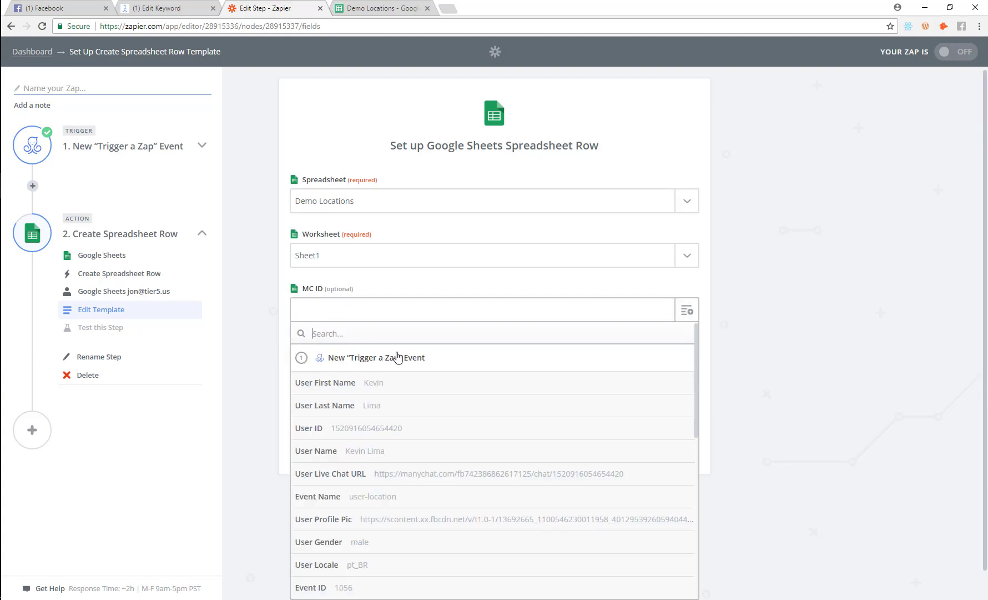
{"action": "left_click", "coordinate": [384, 429]}
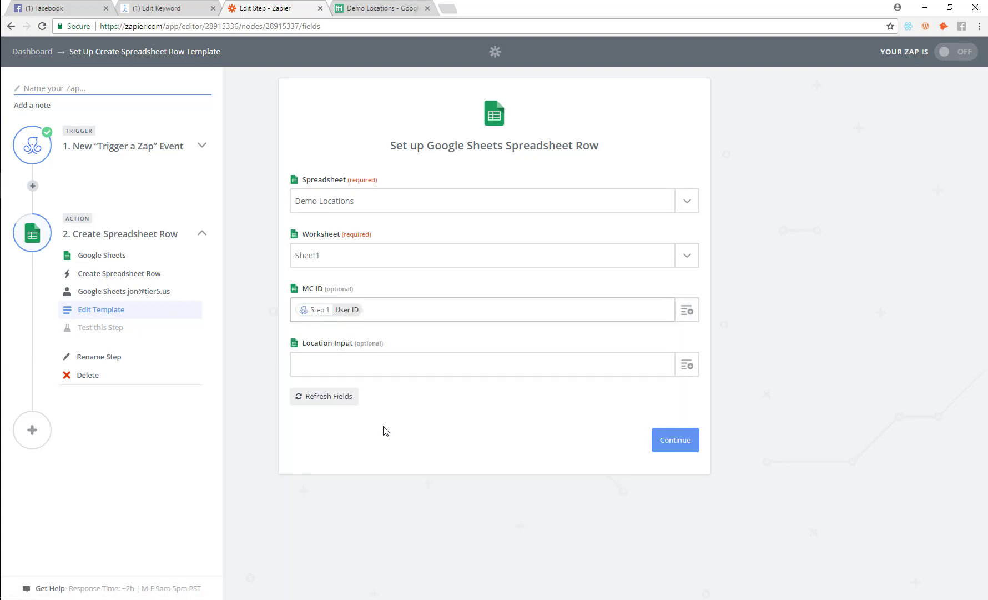
{"action": "left_click", "coordinate": [691, 367]}
{"action": "scroll", "coordinate": [436, 450], "scroll_direction": "down", "scroll_amount": 3}
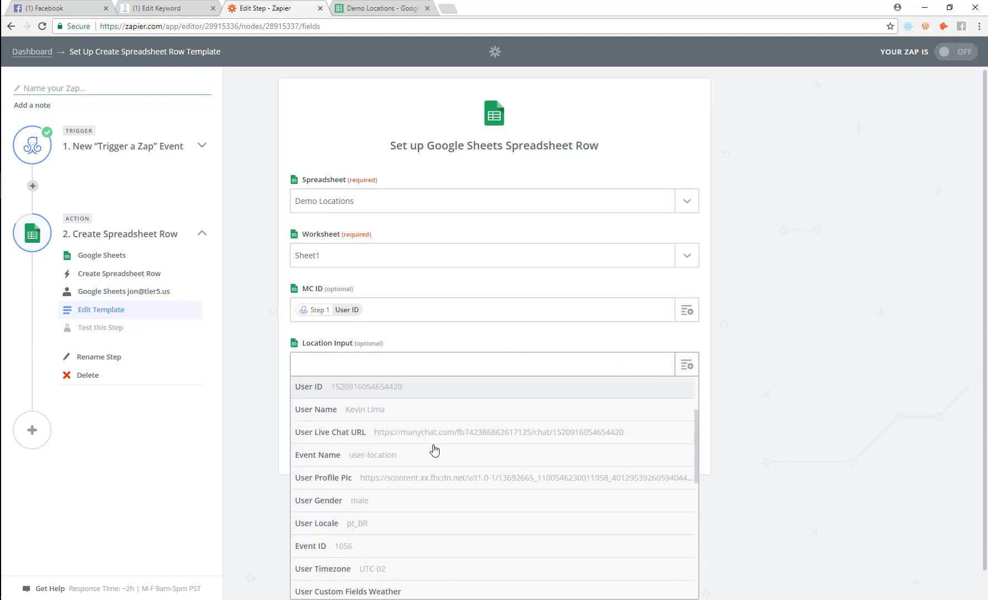
{"action": "scroll", "coordinate": [435, 451], "scroll_direction": "down", "scroll_amount": 5}
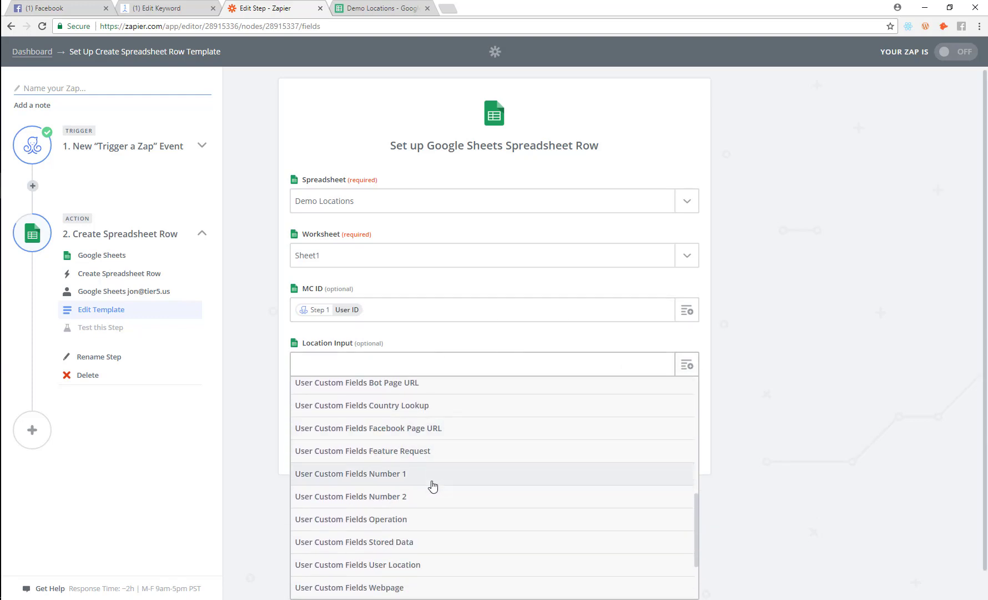
{"action": "left_click", "coordinate": [362, 526]}
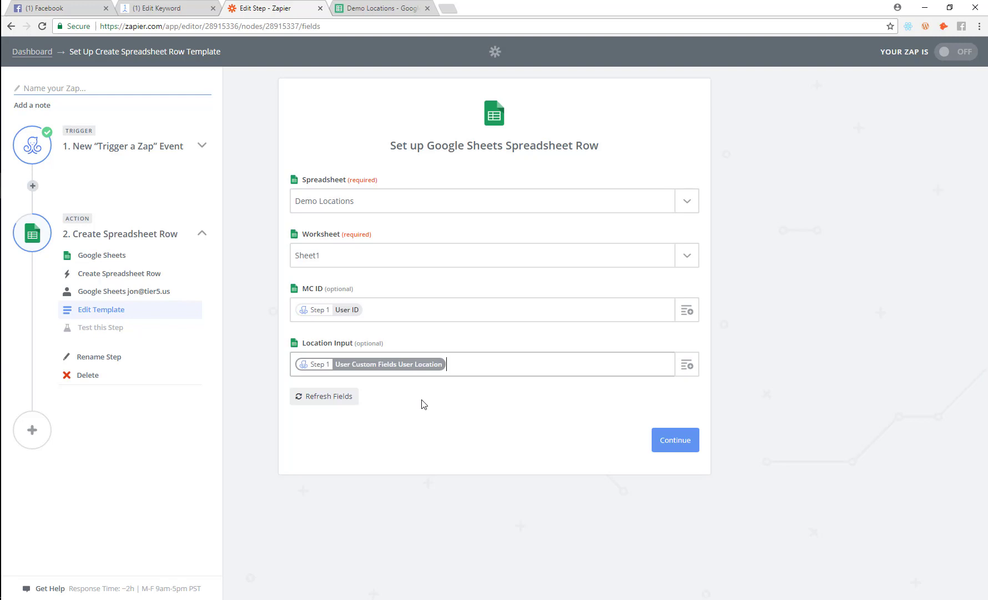
- Test the Create Spreadsheet Row step, adding a sample row to the Demo Locations sheet
{"action": "left_click", "coordinate": [674, 439]}
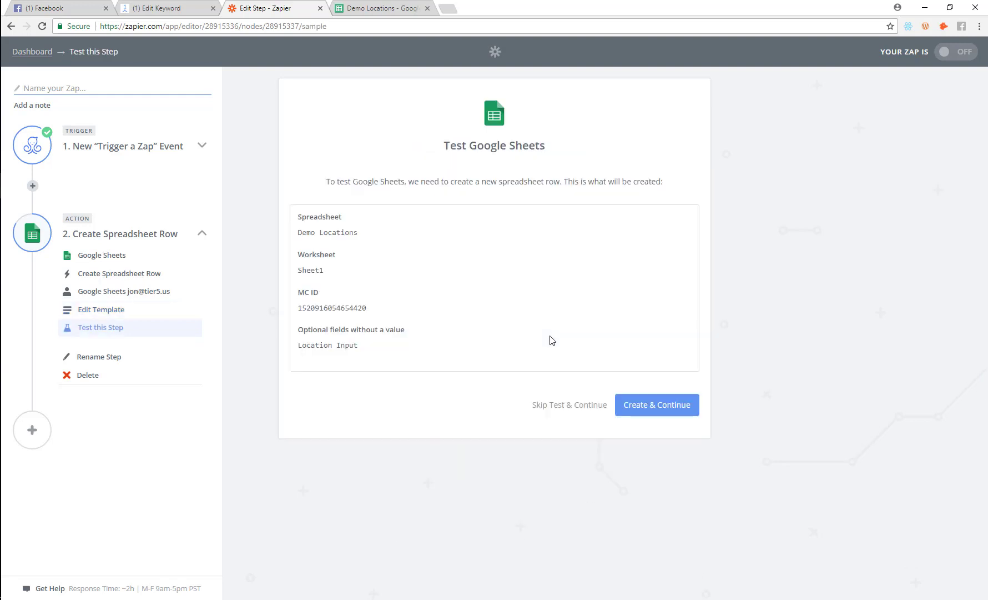
{"action": "left_click", "coordinate": [657, 411]}
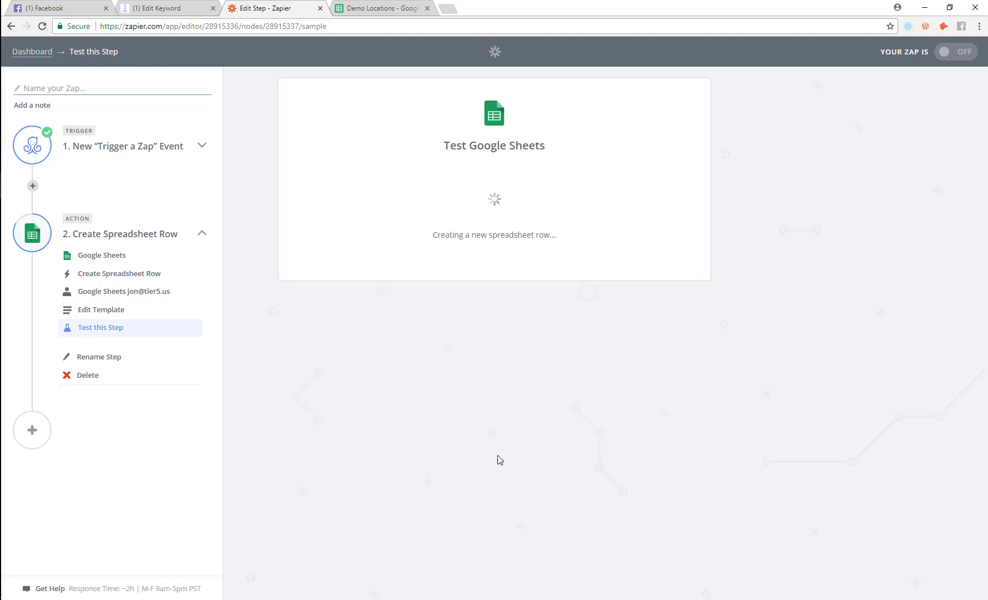
{"action": "left_click", "coordinate": [382, 10]}
{"action": "left_click", "coordinate": [259, 9]}
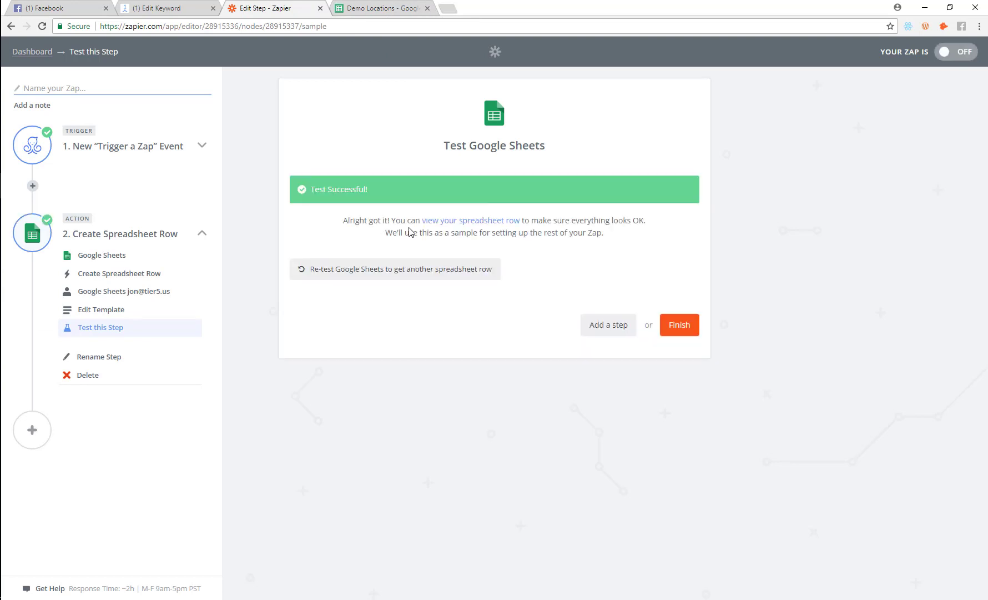
- Widen column A in Demo Locations to show the full ID in cell A2
{"action": "left_click", "coordinate": [414, 5]}
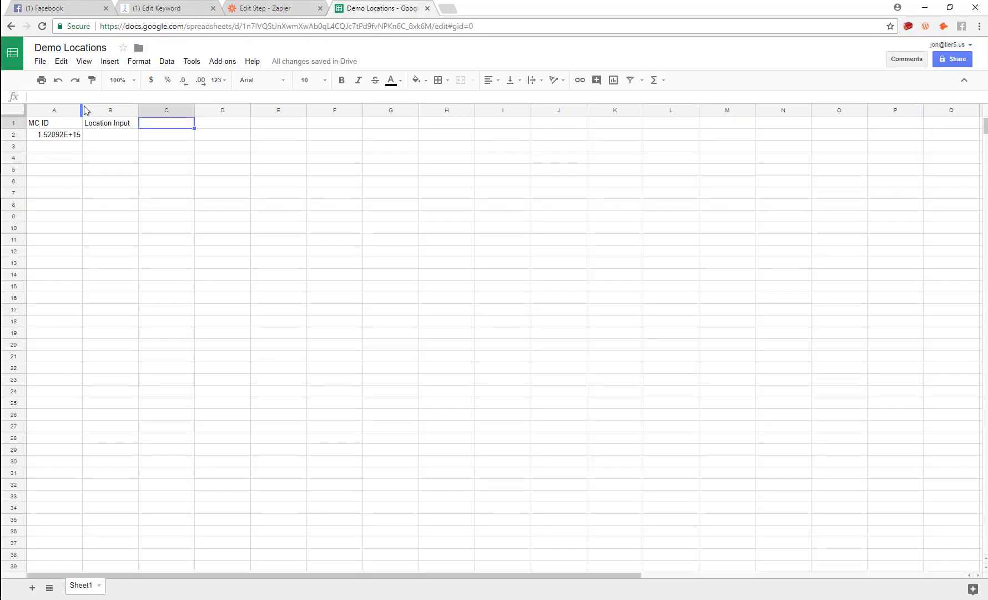
{"action": "left_click_drag", "start_coordinate": [81, 108], "coordinate": [214, 115]}
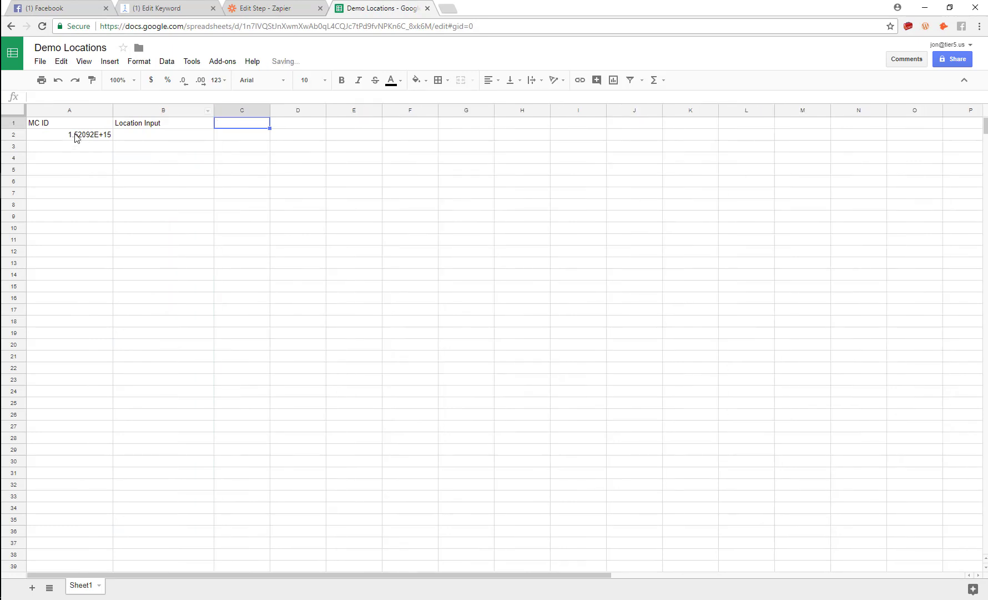
{"action": "left_click", "coordinate": [75, 137]}
{"action": "left_click", "coordinate": [294, 8]}
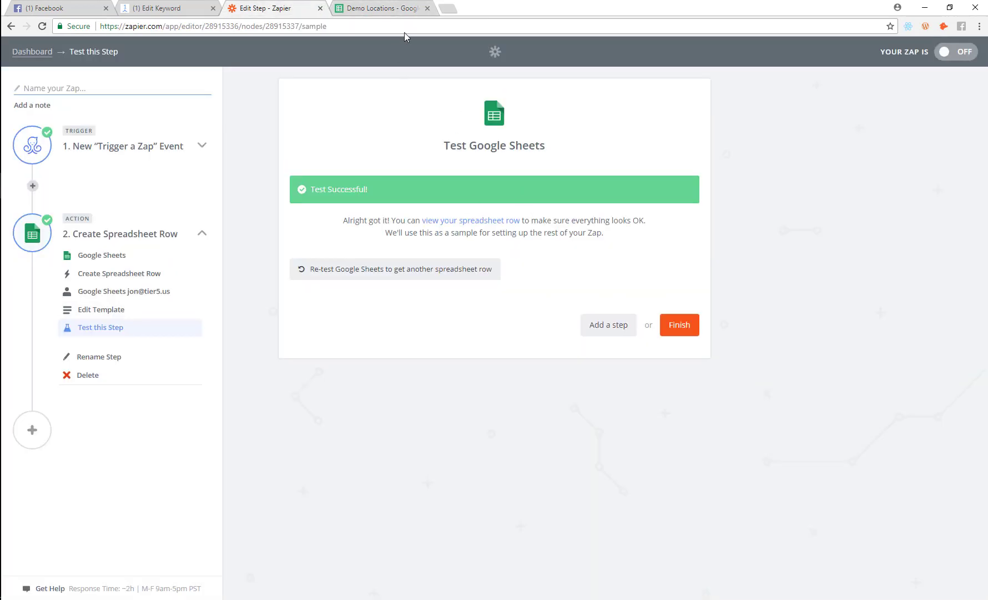
- Clear the test row 2 from the Demo Locations spreadsheet and return to Zapier
{"action": "left_click", "coordinate": [382, 7]}
{"action": "left_click", "coordinate": [11, 134]}
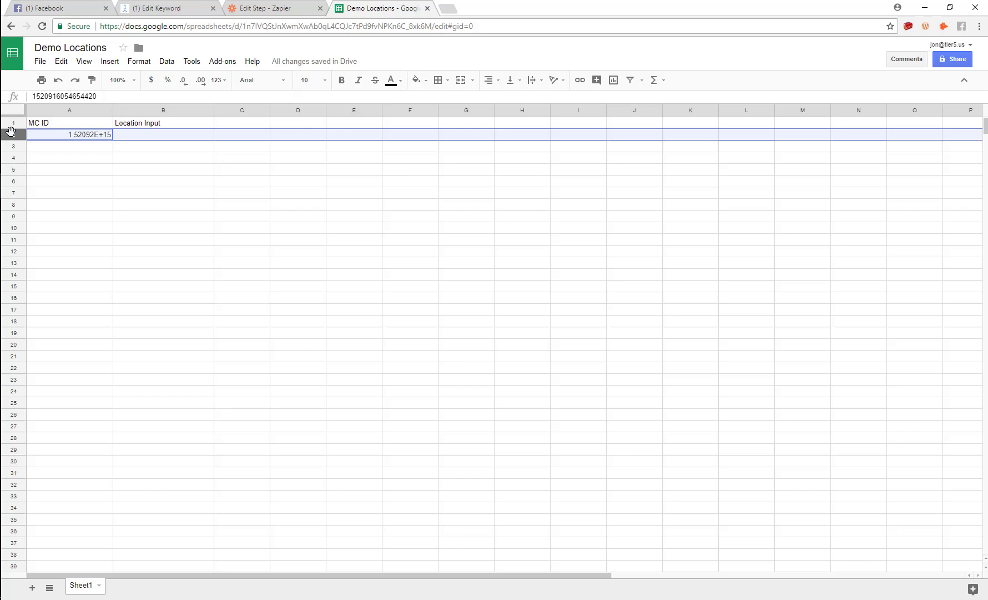
{"action": "key", "text": "Delete"}
{"action": "left_click", "coordinate": [257, 6]}
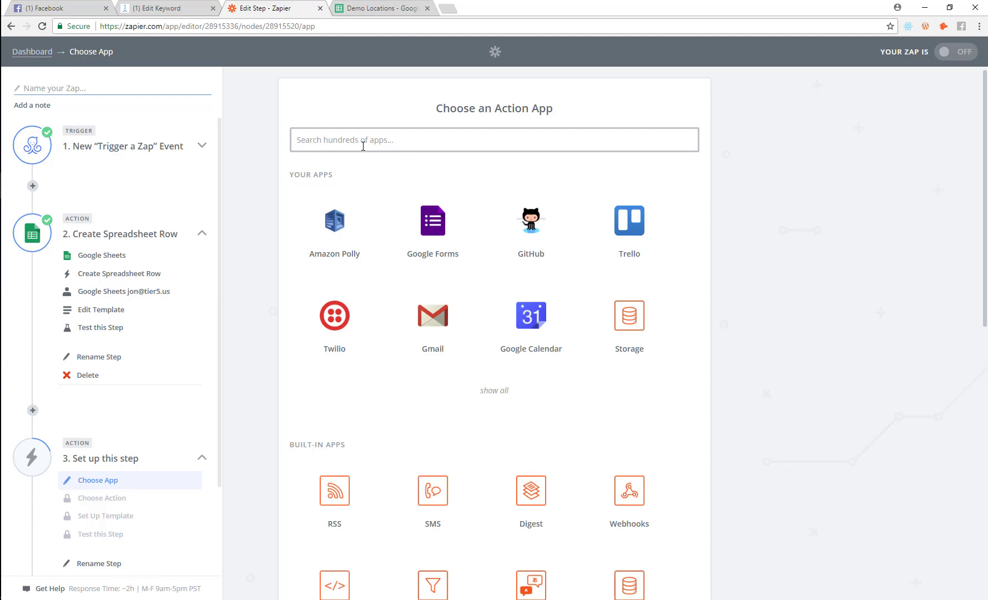
- Add a ManyChat Send Text Message to User action using the Demo Bot account
{"action": "type", "text": "many"}
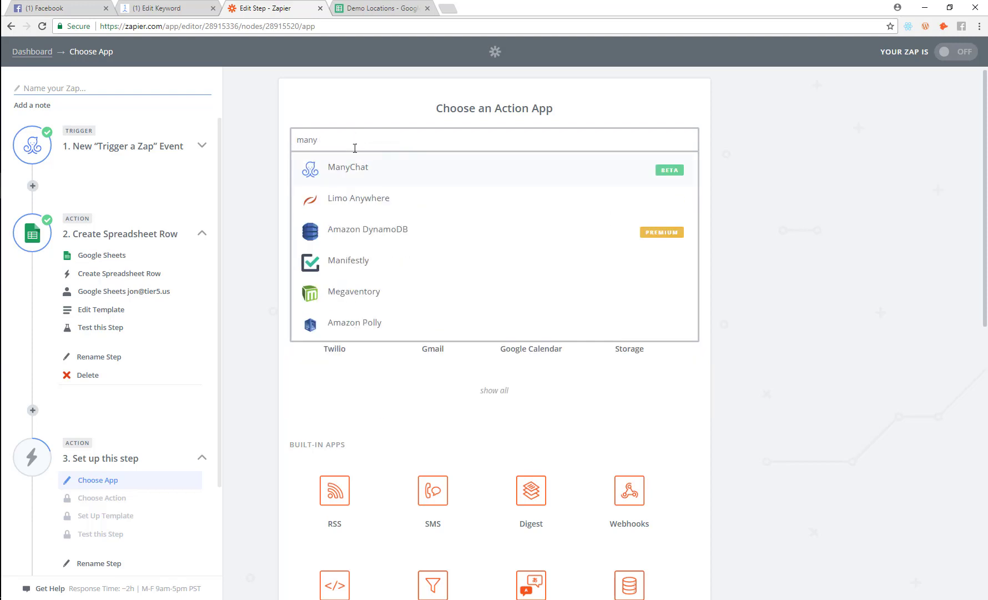
{"action": "left_click", "coordinate": [358, 168]}
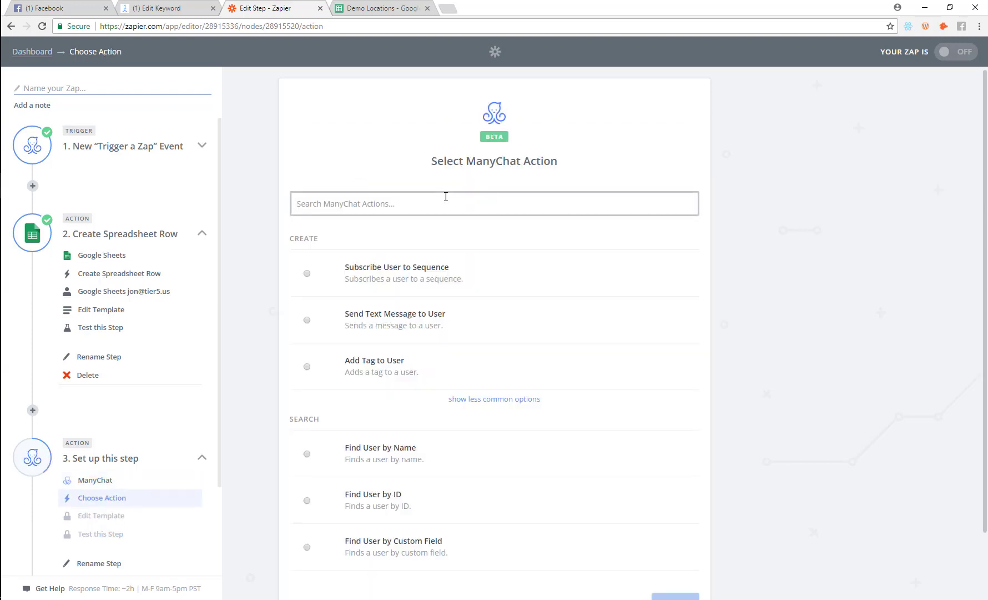
{"action": "left_click", "coordinate": [363, 340]}
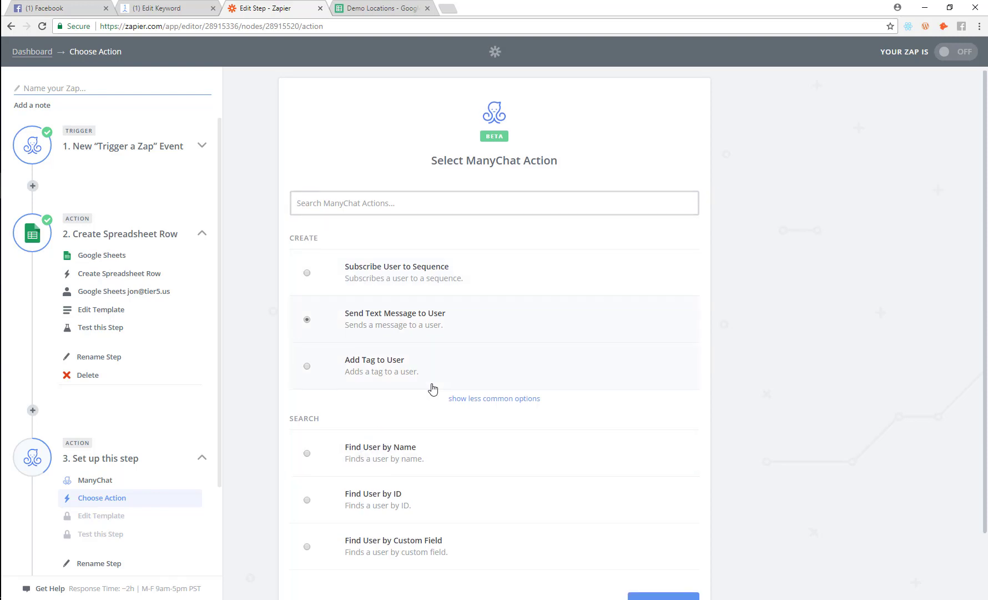
{"action": "left_click", "coordinate": [655, 533]}
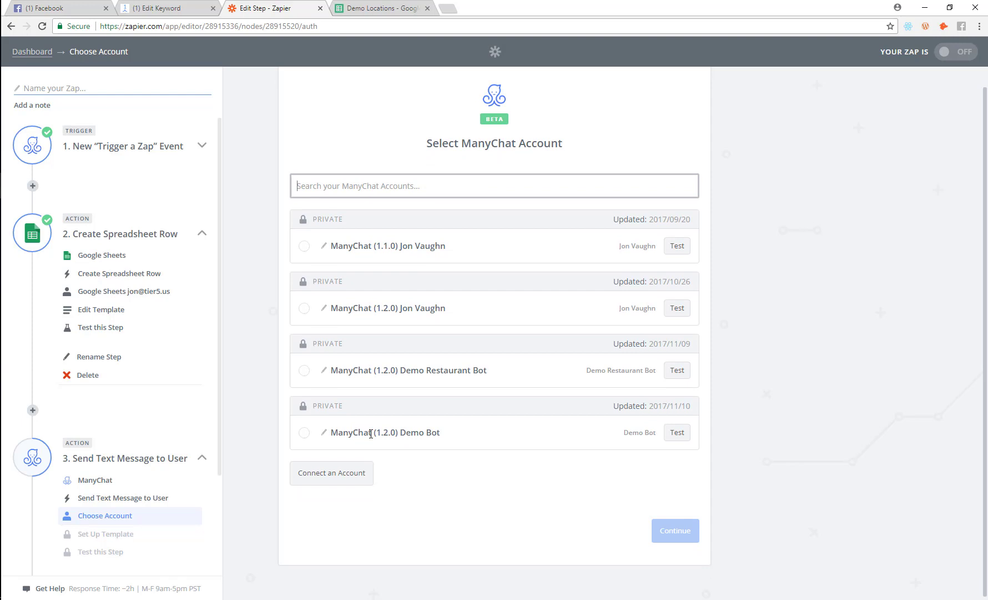
{"action": "left_click", "coordinate": [370, 432]}
{"action": "left_click", "coordinate": [655, 528]}
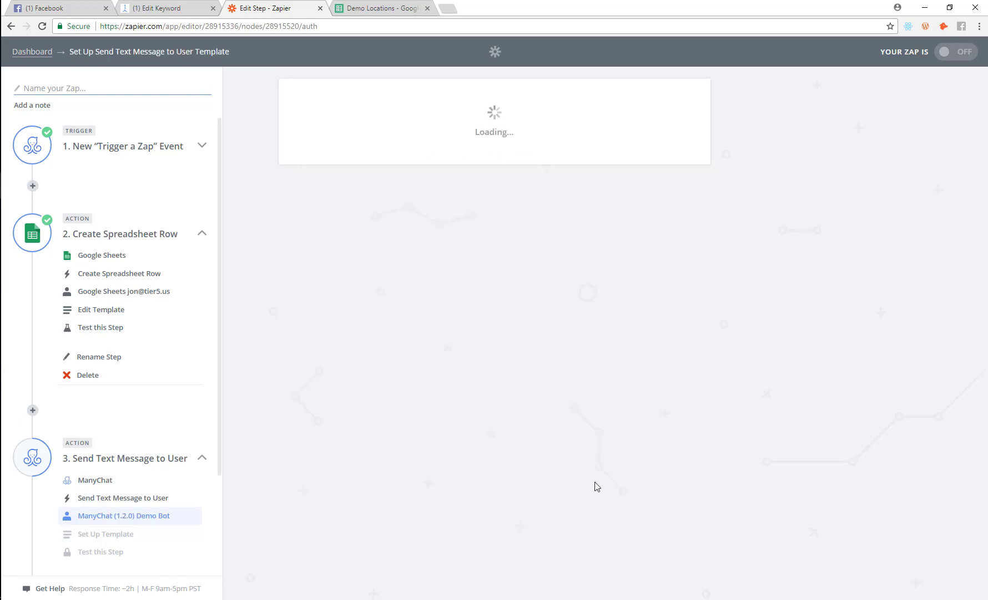
- Set the message recipient to a custom value: Step 1 User ID
{"action": "left_click", "coordinate": [658, 247]}
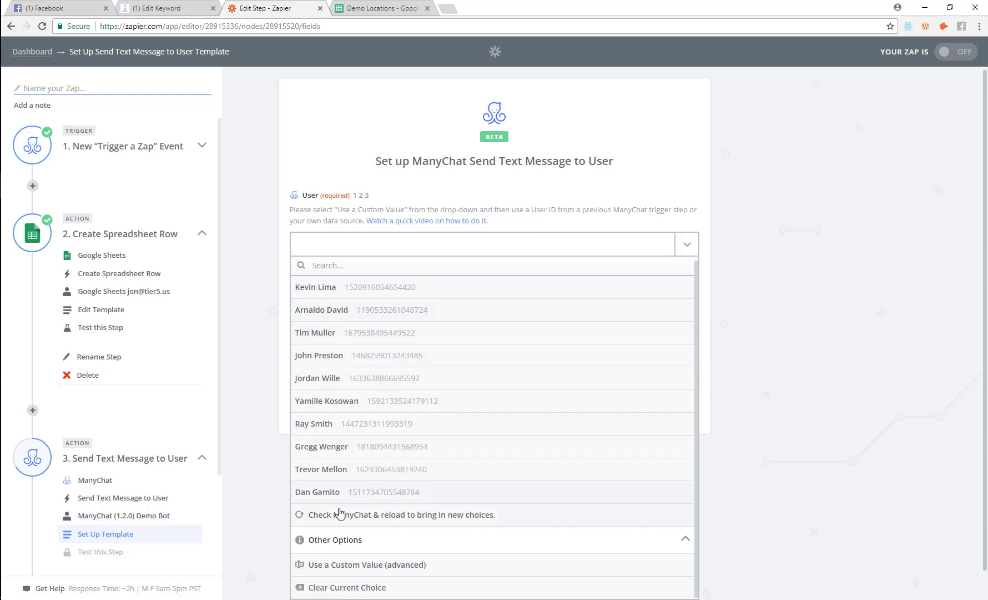
{"action": "left_click", "coordinate": [363, 569]}
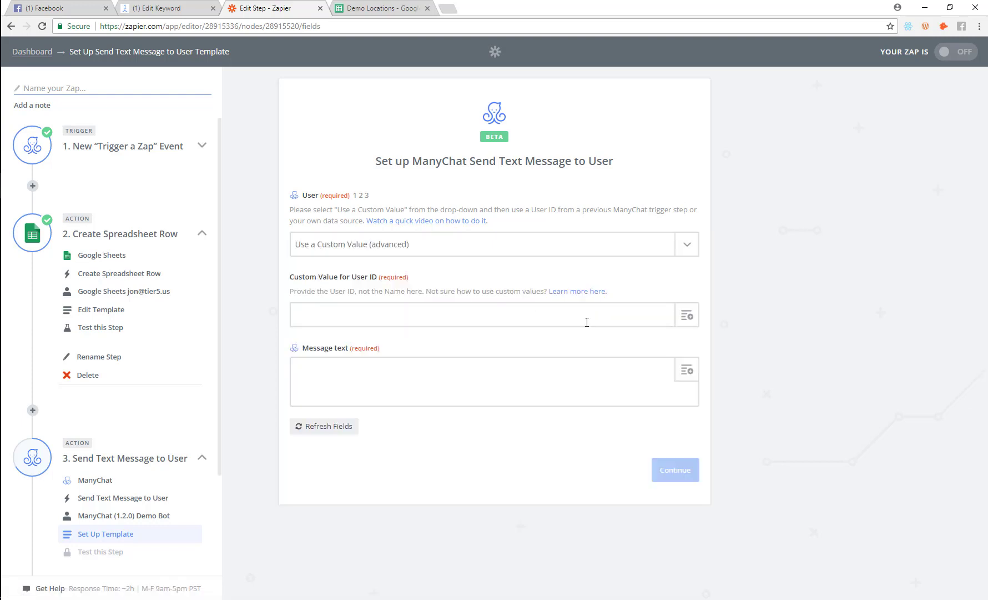
{"action": "left_click", "coordinate": [687, 316]}
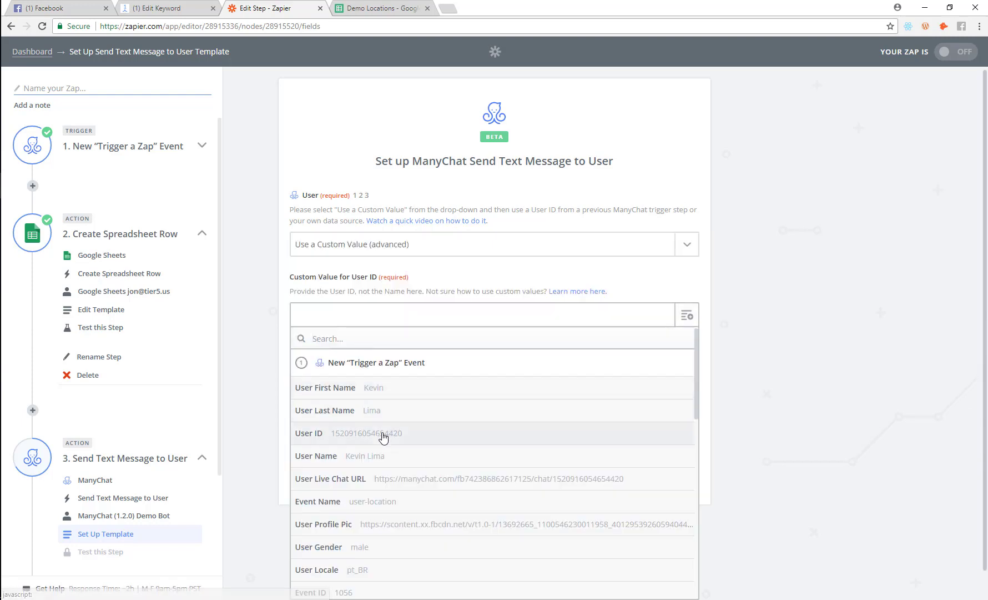
{"action": "left_click", "coordinate": [383, 435]}
- Write the message 'Okay, I've just stored your location' followed by the User Custom Fields User Location value
{"action": "left_click", "coordinate": [352, 404]}
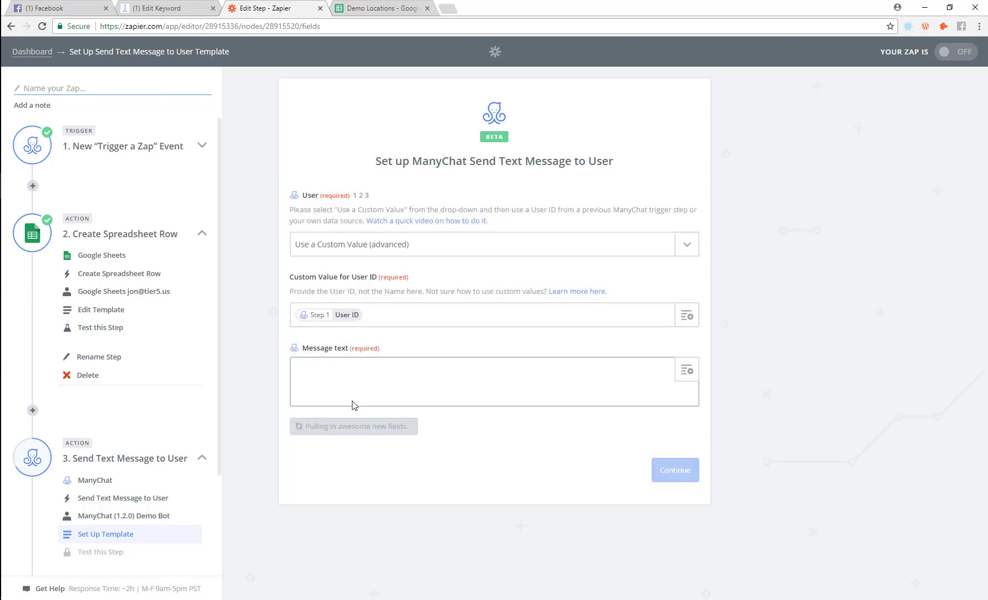
{"action": "type", "text": "Okay, I've just stored yo"}
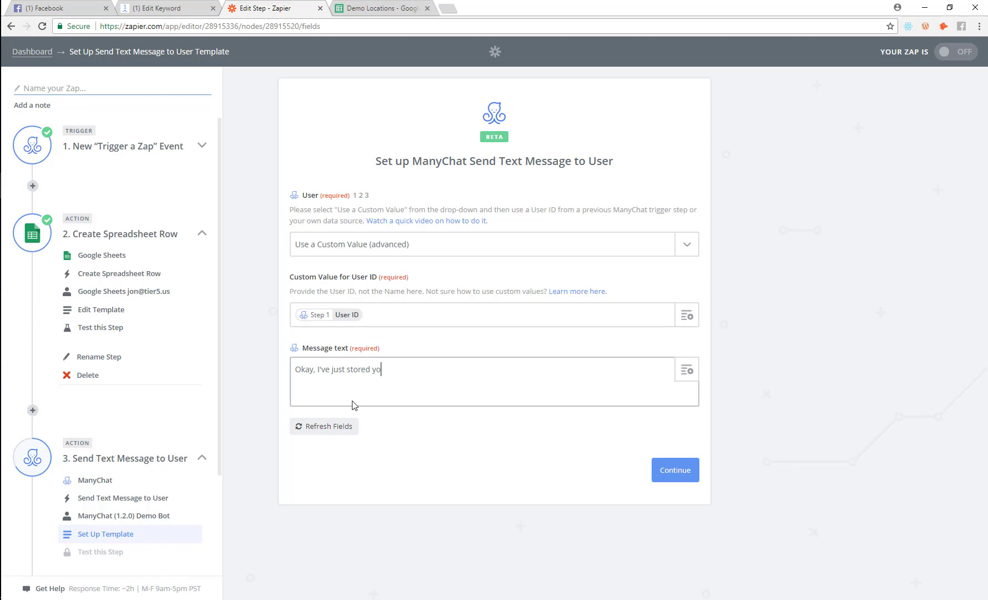
{"action": "type", "text": "ur location to a spreadsheet with zapier. Here is the location I stored for you:"}
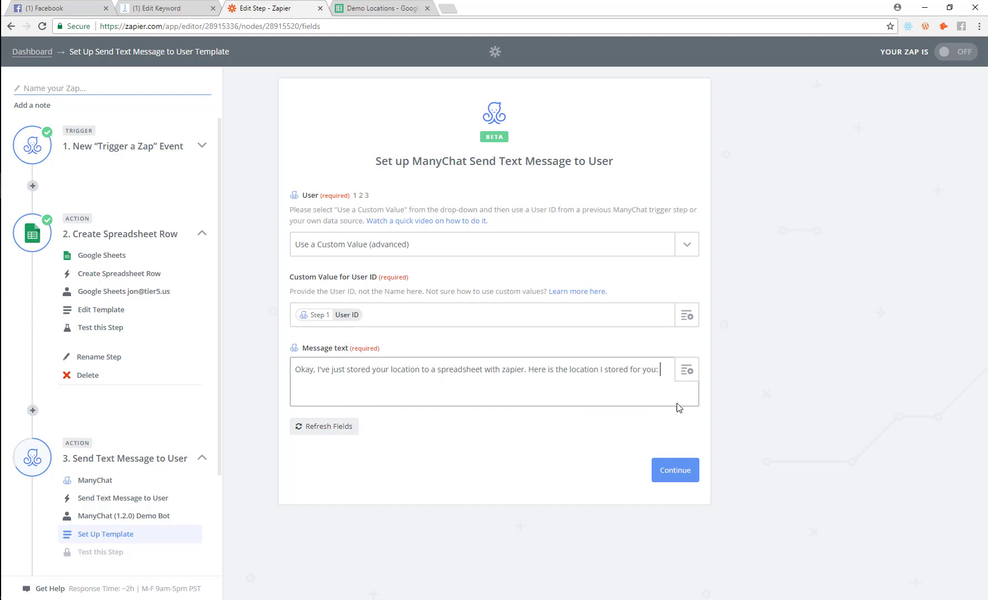
{"action": "left_click", "coordinate": [687, 370]}
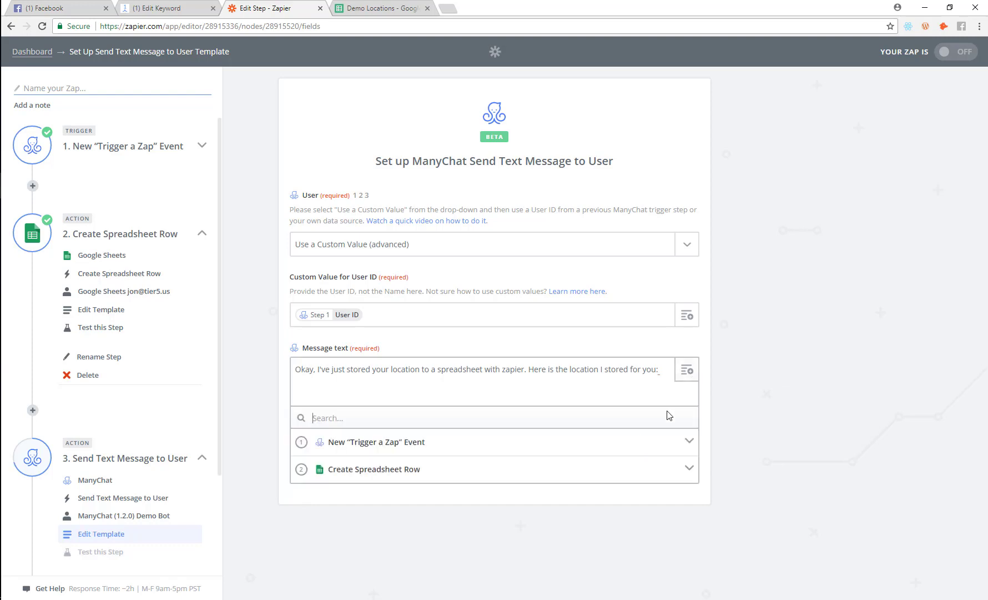
{"action": "left_click", "coordinate": [373, 444]}
{"action": "scroll", "coordinate": [388, 472], "scroll_direction": "down", "scroll_amount": 6}
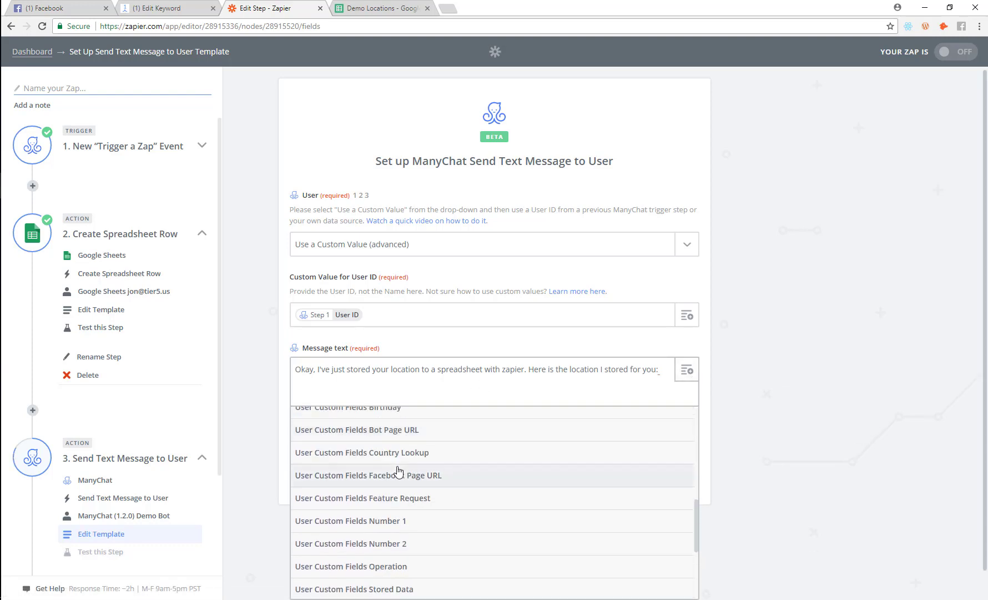
{"action": "scroll", "coordinate": [399, 471], "scroll_direction": "down", "scroll_amount": 3}
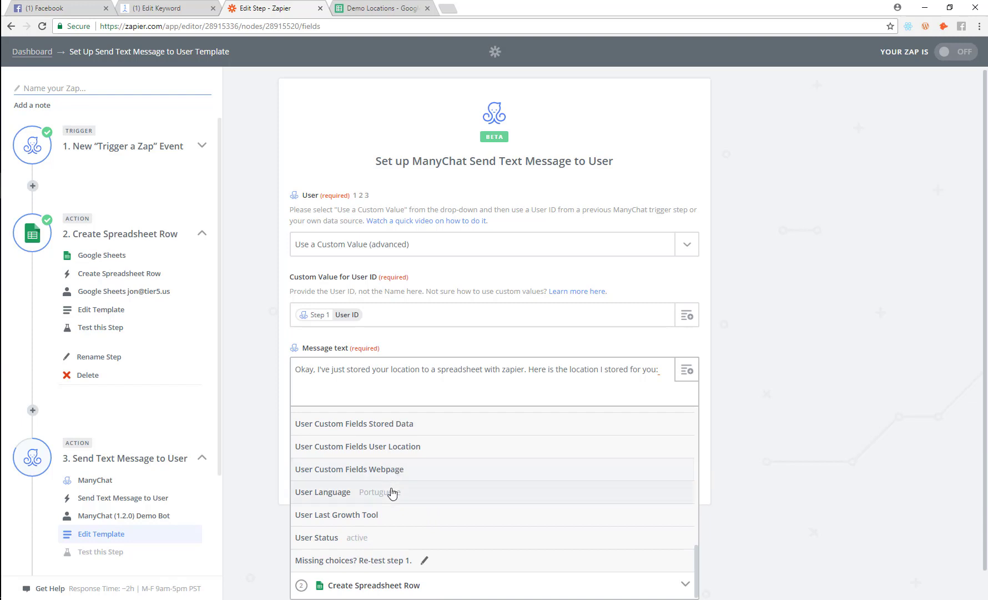
{"action": "left_click", "coordinate": [408, 446]}
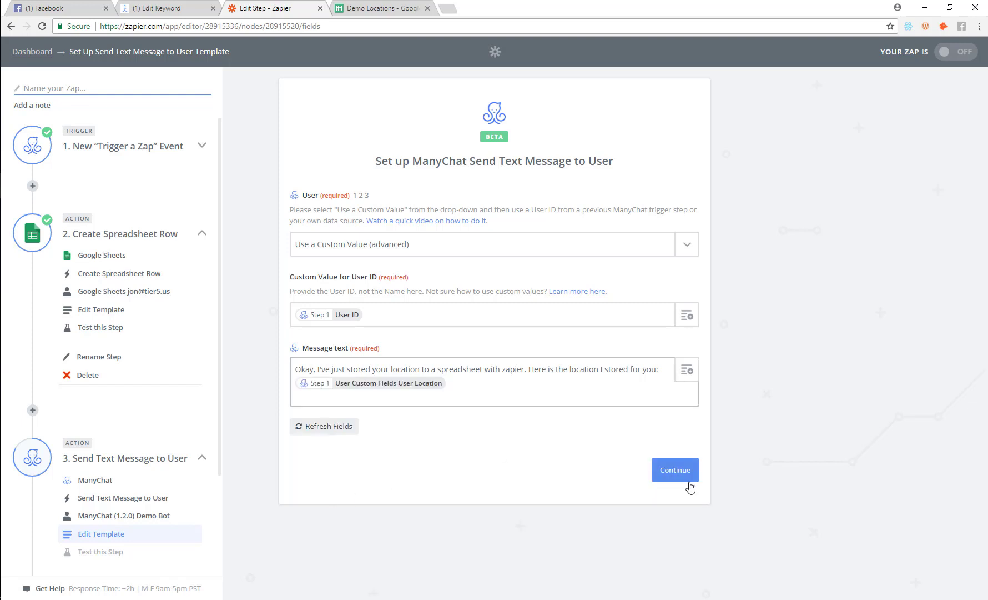
- Save the message template and send a test message to the user
{"action": "left_click", "coordinate": [677, 471]}
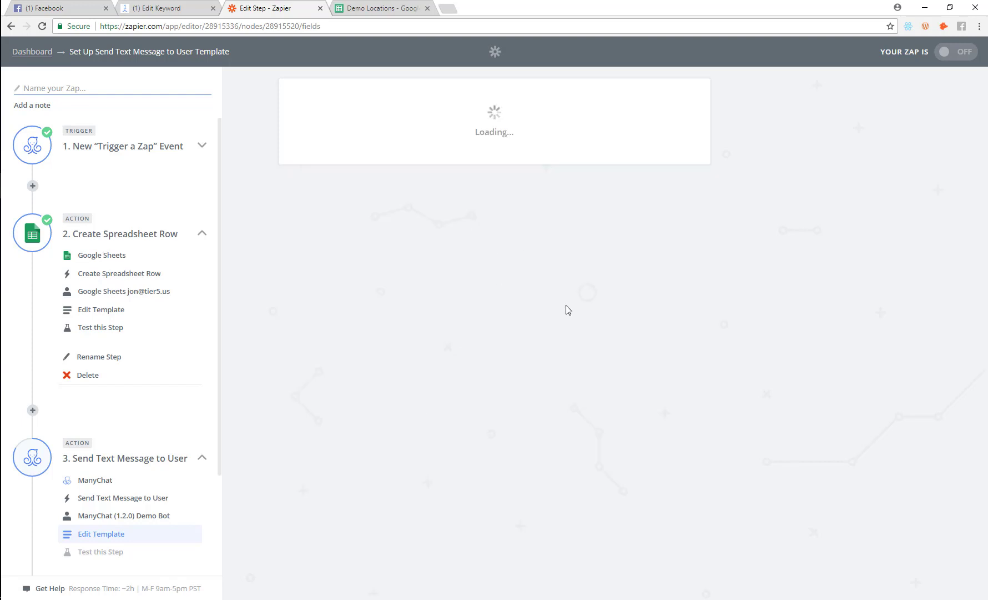
{"action": "left_click", "coordinate": [646, 426]}
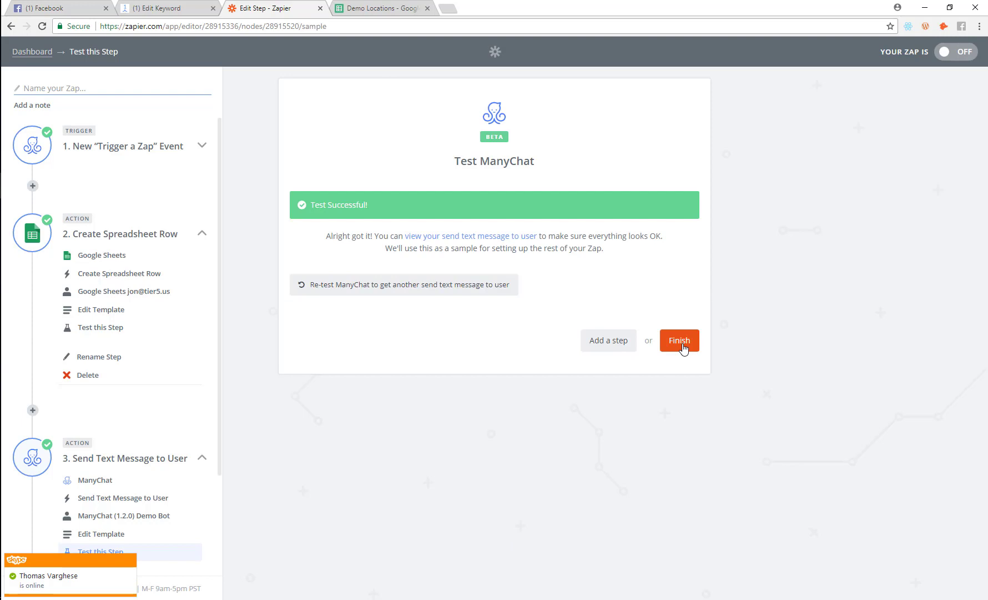
{"action": "left_click", "coordinate": [682, 346]}
- Name the Zap 'user-location-demo-bot' and switch it on
{"action": "type", "text": "user-locati"}
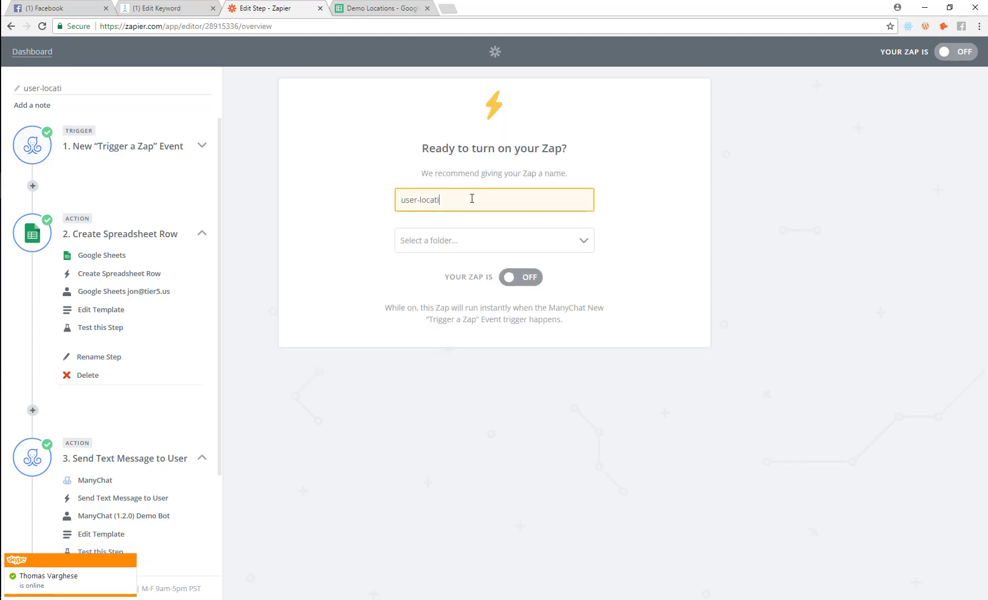
{"action": "type", "text": "on-demo-bot"}
{"action": "left_click", "coordinate": [527, 276]}
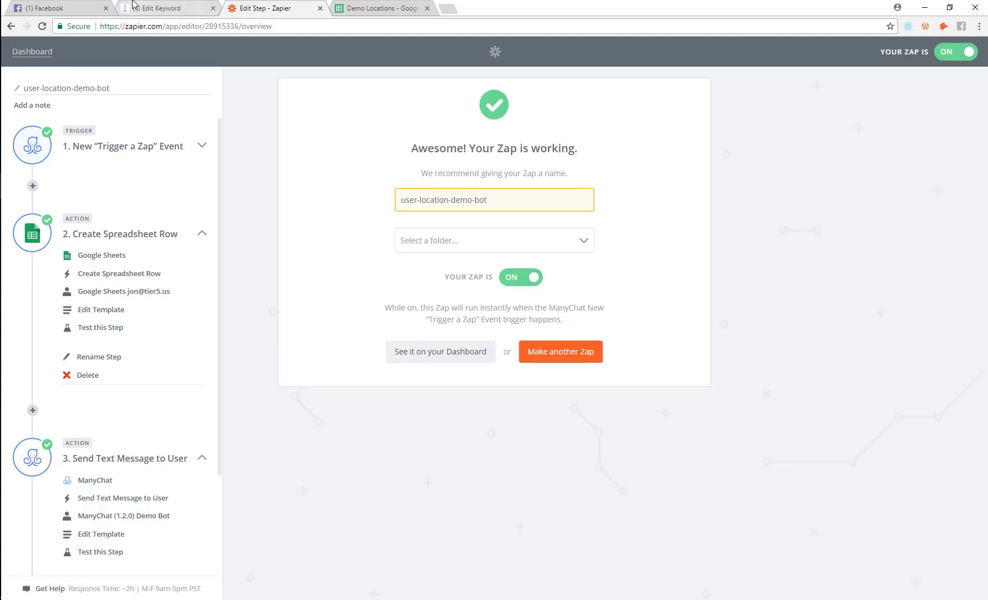
{"action": "left_click", "coordinate": [134, 6]}
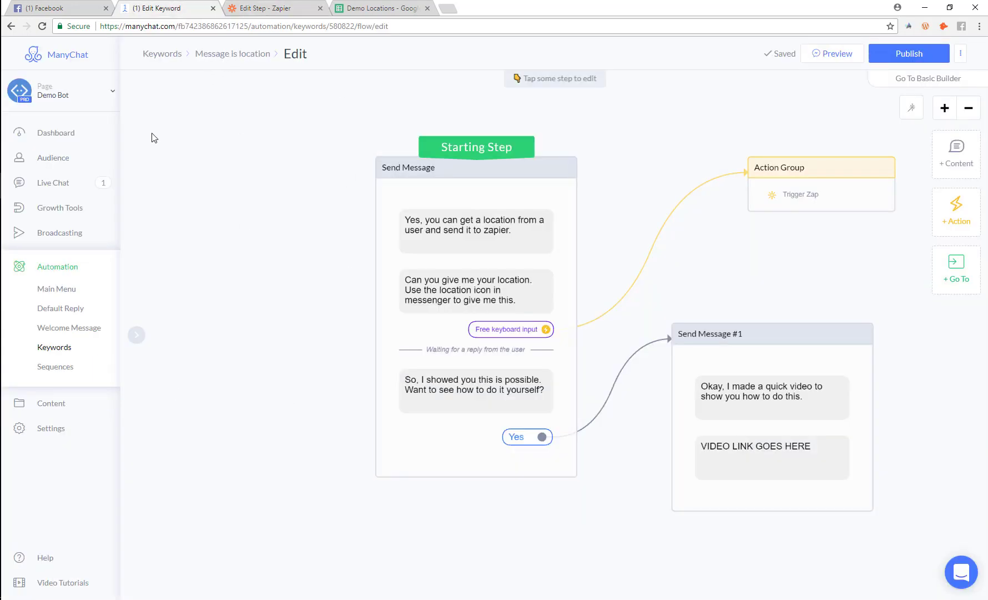
- Send the keyword 'location' to Demo Bot in the Facebook chat
{"action": "left_click", "coordinate": [22, 6]}
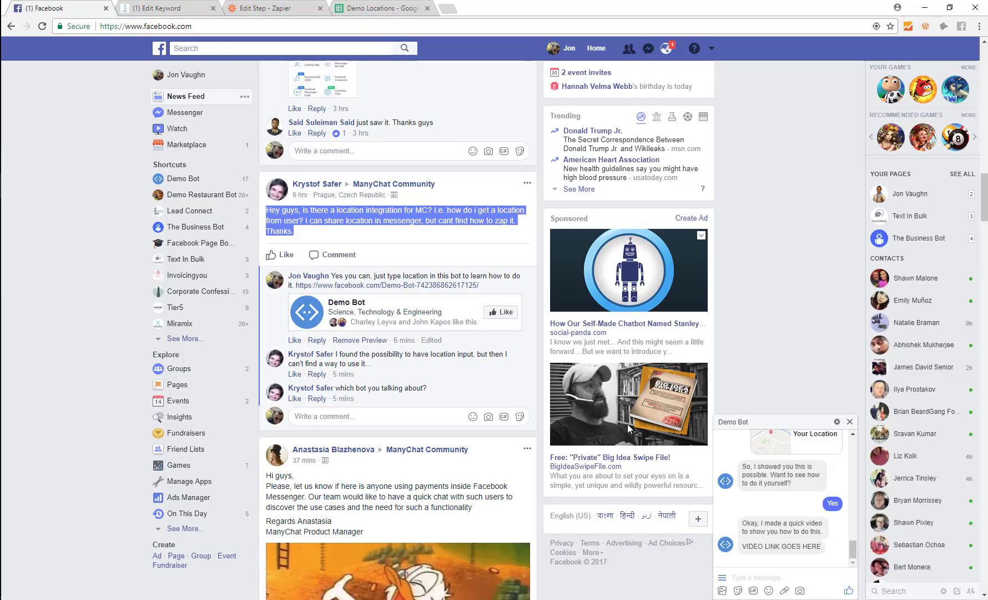
{"action": "left_click", "coordinate": [758, 578]}
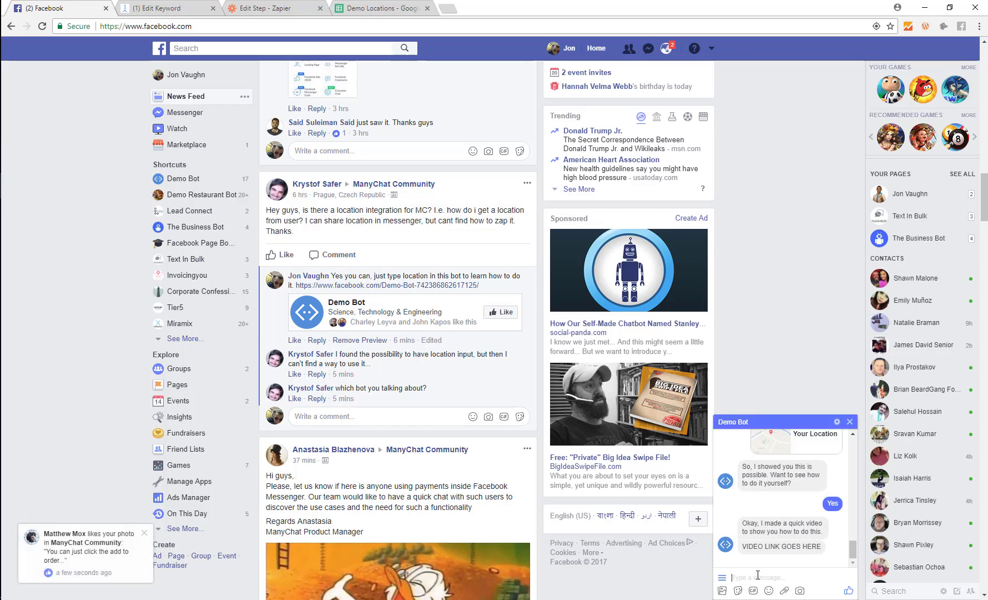
{"action": "type", "text": "location"}
{"action": "key", "text": "Return"}
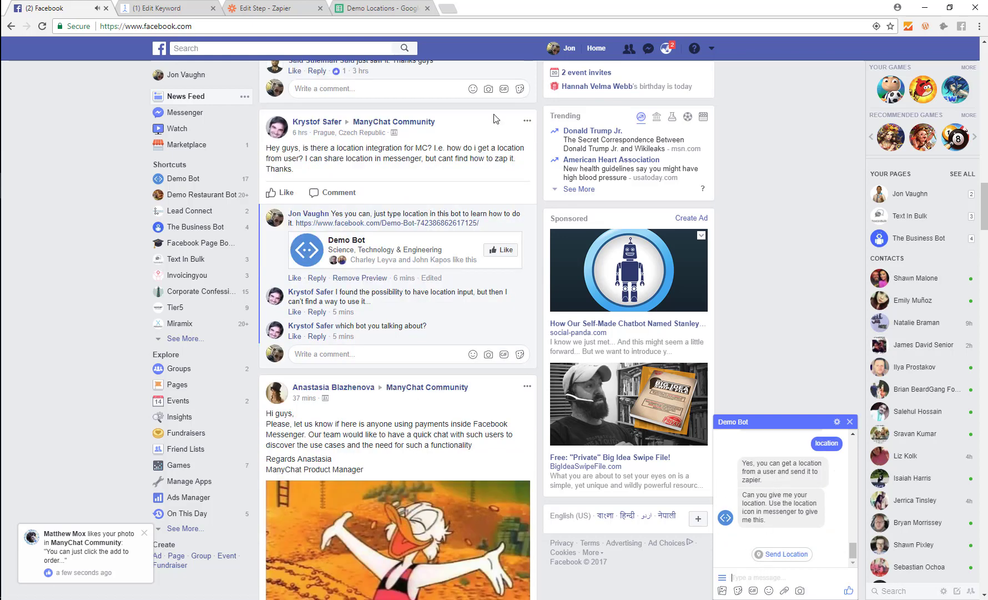
- Share the current location with Demo Bot from the map dialog
{"action": "left_click", "coordinate": [166, 8]}
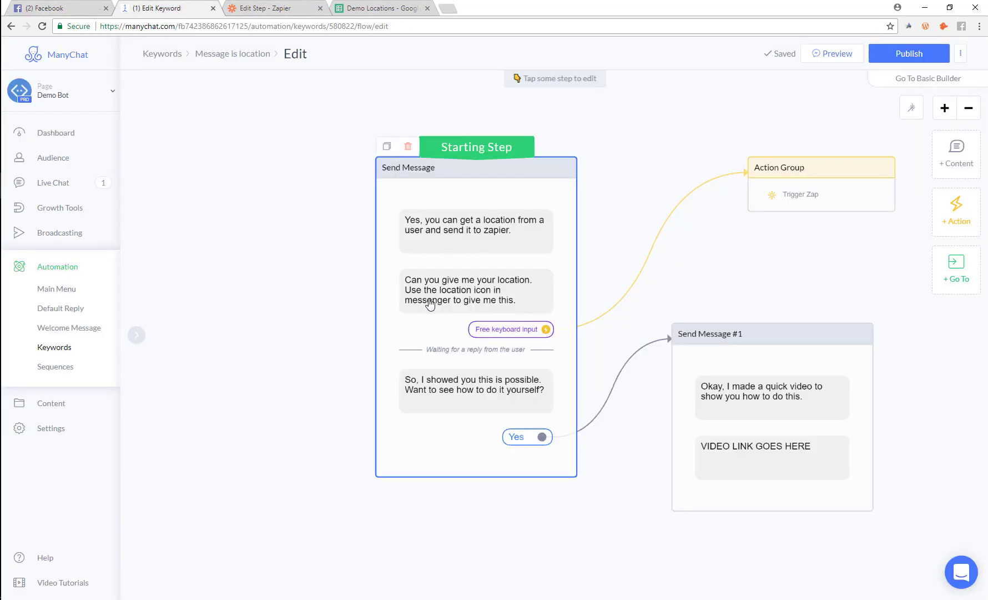
{"action": "left_click", "coordinate": [72, 8]}
{"action": "left_click", "coordinate": [785, 554]}
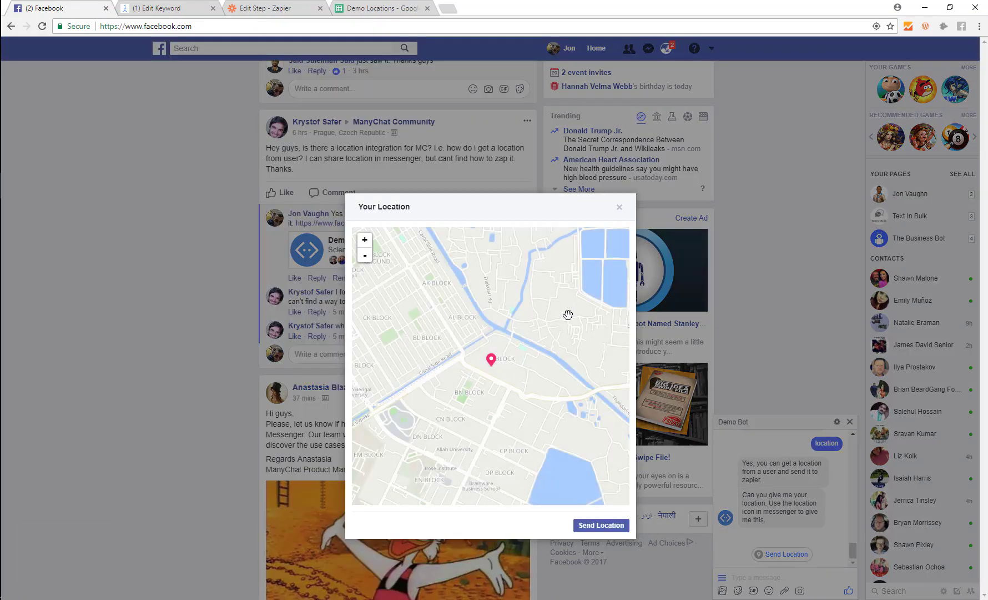
{"action": "left_click", "coordinate": [599, 525]}
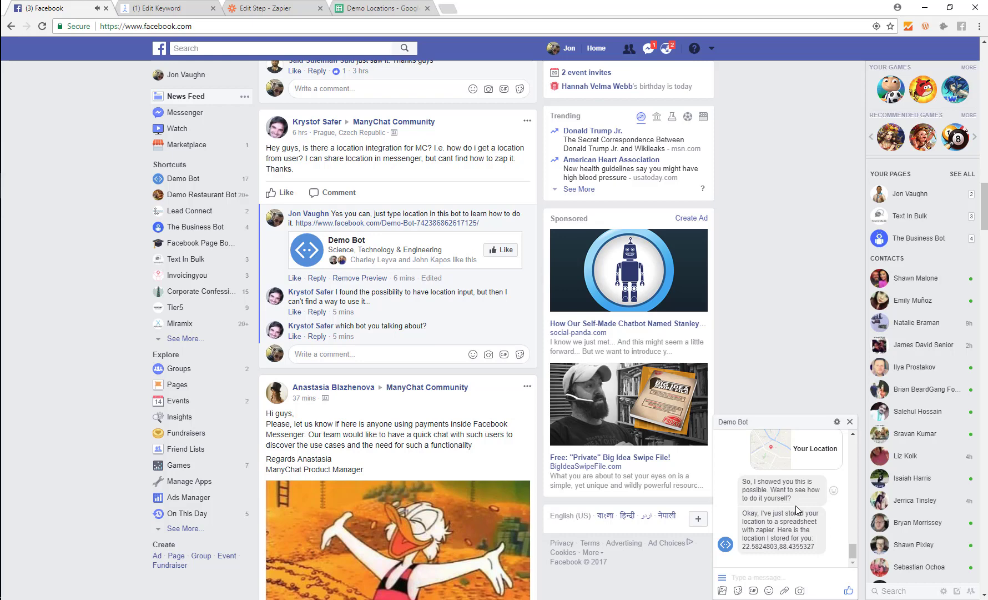
- Add a typing delay and move it above the 'So, I showed you this is possible' message
{"action": "left_click", "coordinate": [151, 6]}
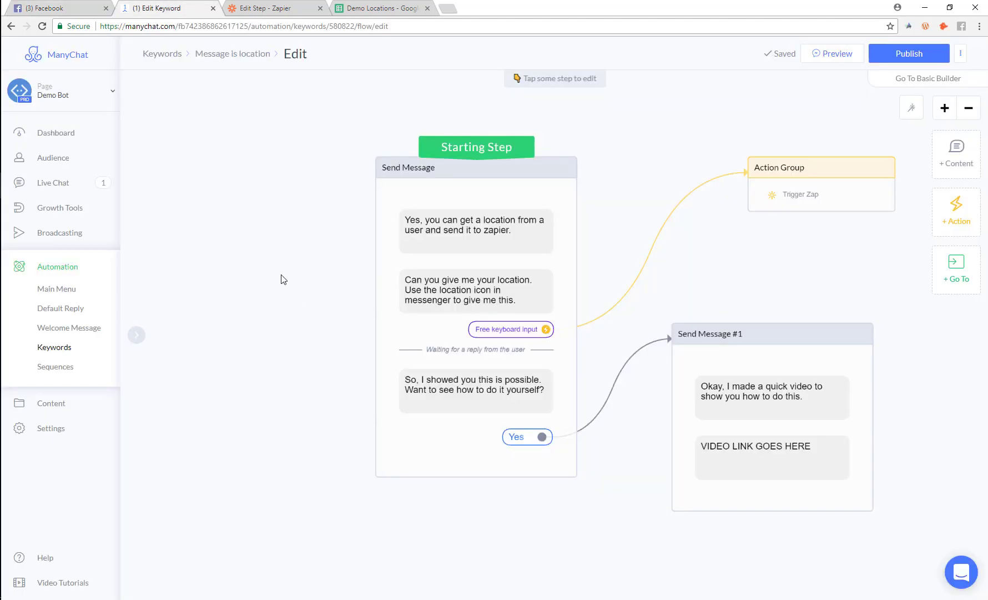
{"action": "left_click", "coordinate": [457, 443]}
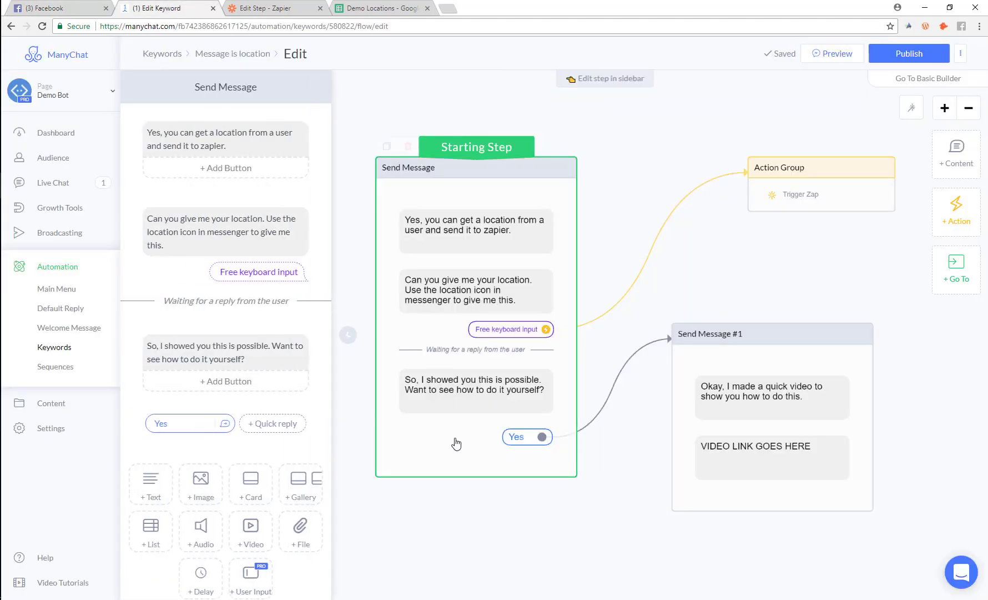
{"action": "left_click", "coordinate": [201, 574]}
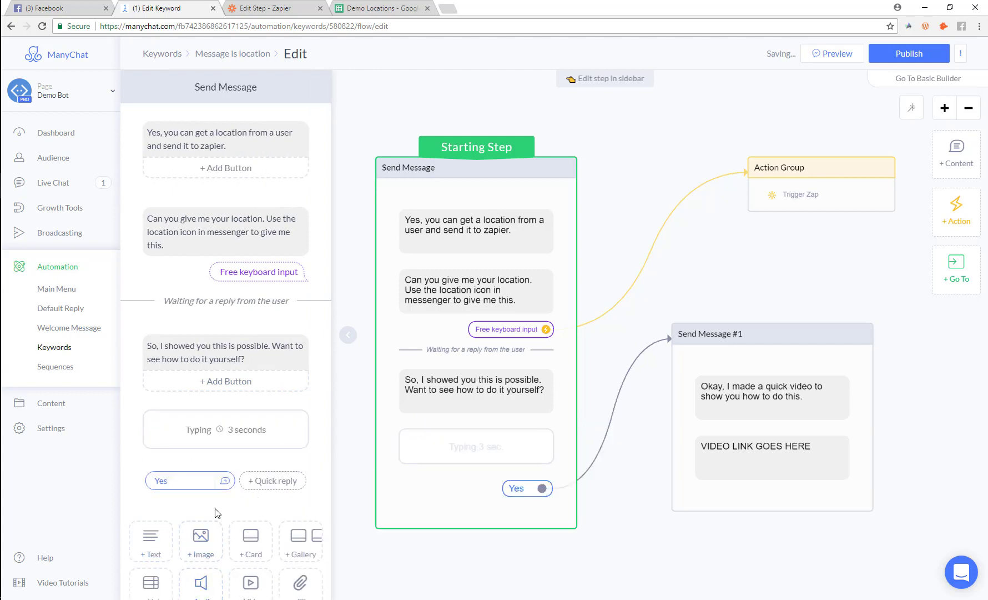
{"action": "scroll", "coordinate": [220, 450], "scroll_direction": "down", "scroll_amount": 2}
{"action": "left_click_drag", "start_coordinate": [319, 368], "coordinate": [305, 261]}
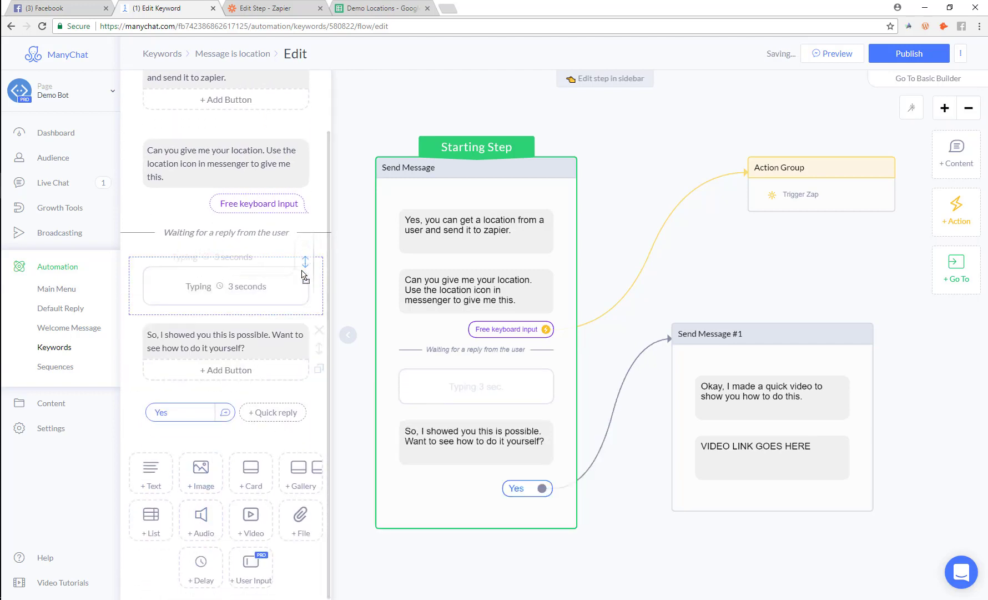
- Set the typing delay to 6 seconds and publish the ManyChat flow
{"action": "left_click", "coordinate": [228, 294]}
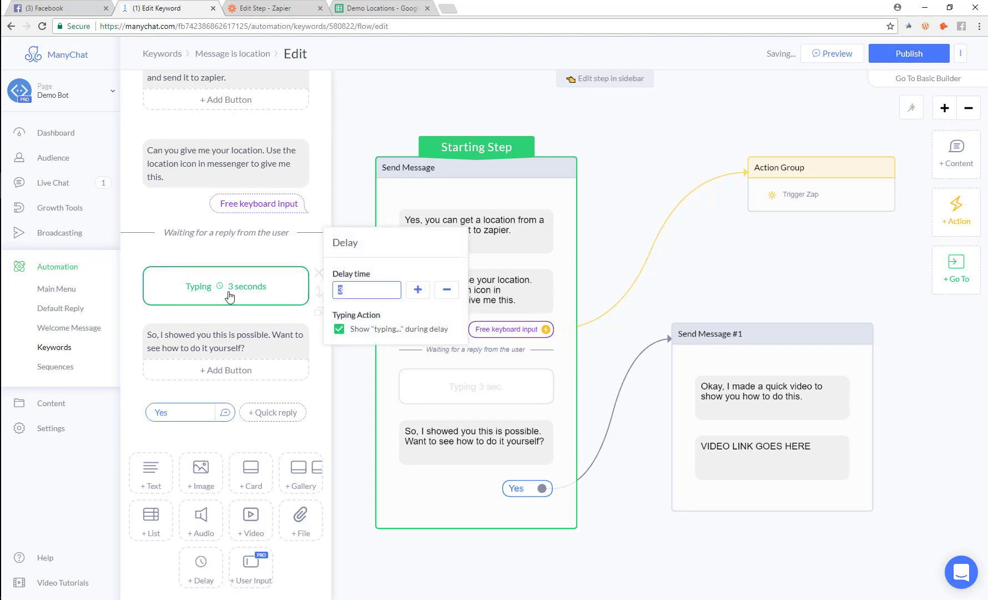
{"action": "left_click", "coordinate": [420, 296]}
{"action": "left_click", "coordinate": [421, 298]}
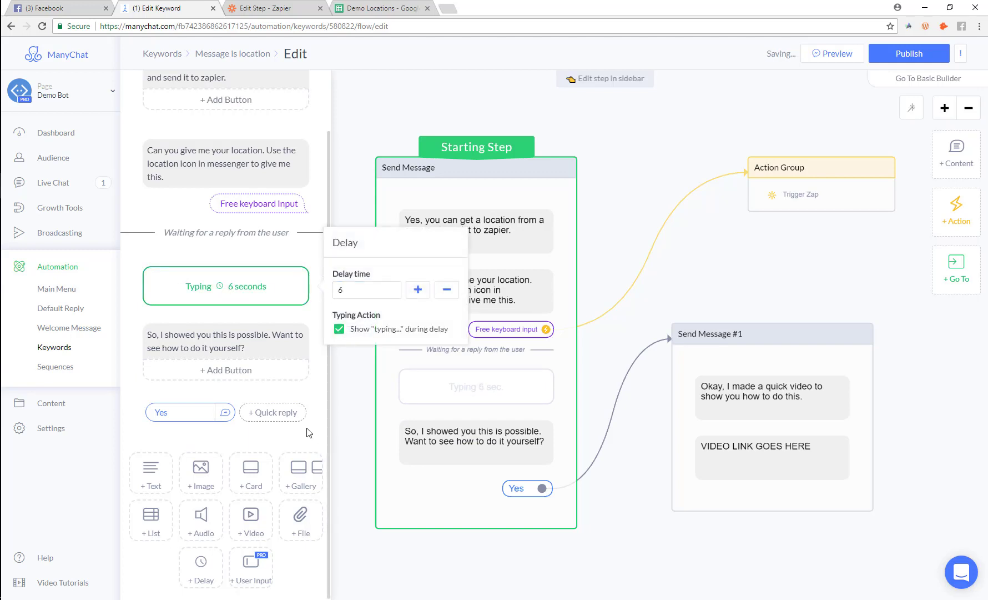
{"action": "left_click", "coordinate": [309, 402]}
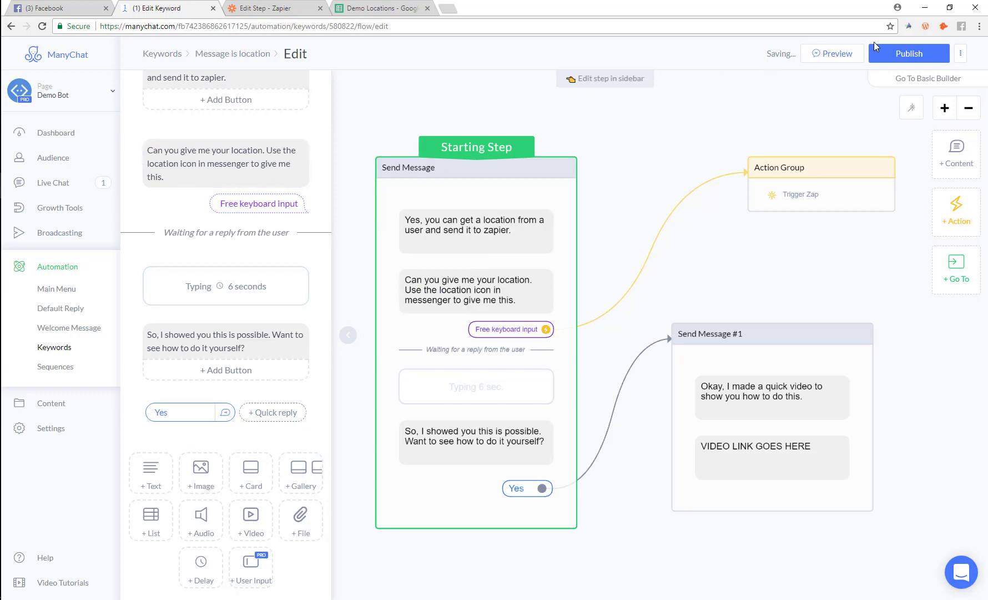
{"action": "left_click", "coordinate": [883, 53]}
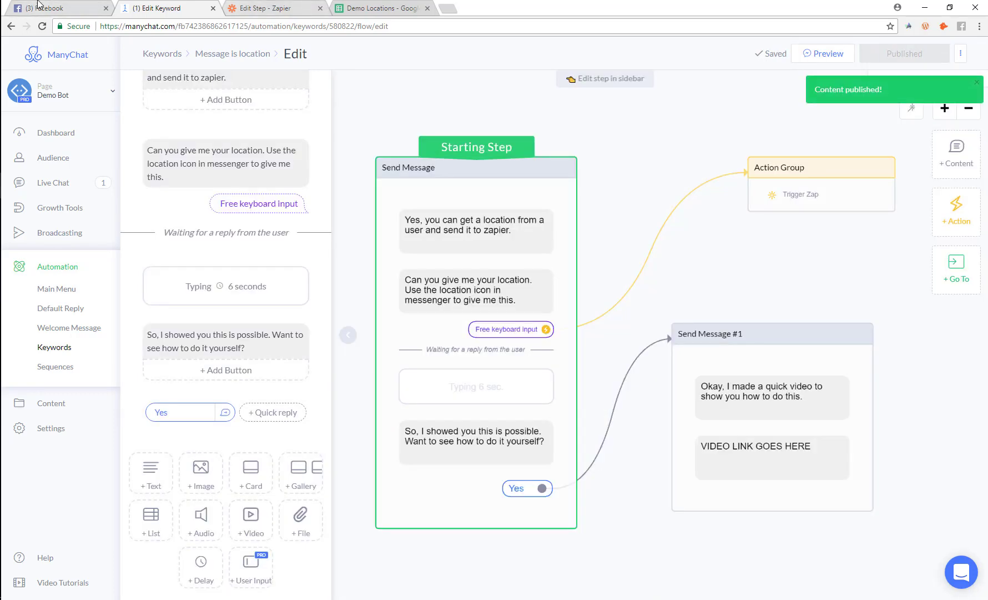
{"action": "left_click", "coordinate": [39, 5]}
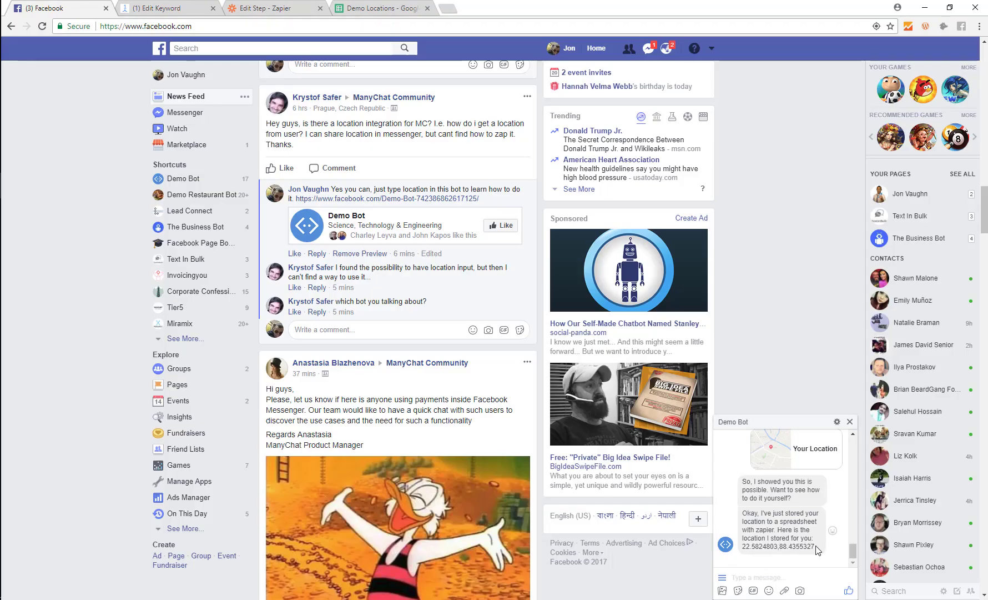
- Widen columns A and B in Demo Locations and select the B2 coordinates 22.5824803,88.4355327
{"action": "left_click", "coordinate": [744, 541]}
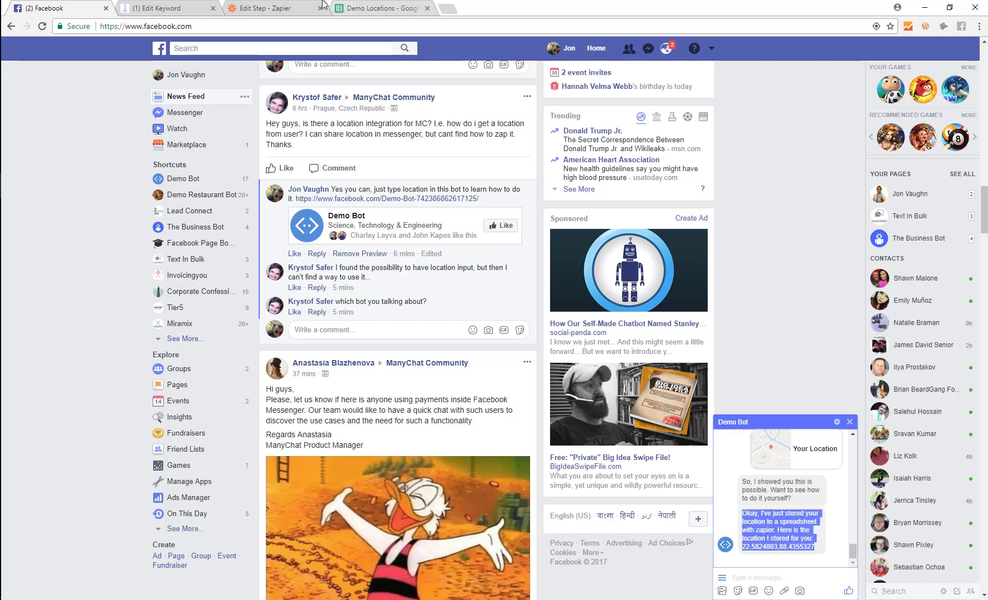
{"action": "left_click", "coordinate": [382, 8]}
{"action": "left_click", "coordinate": [129, 168]}
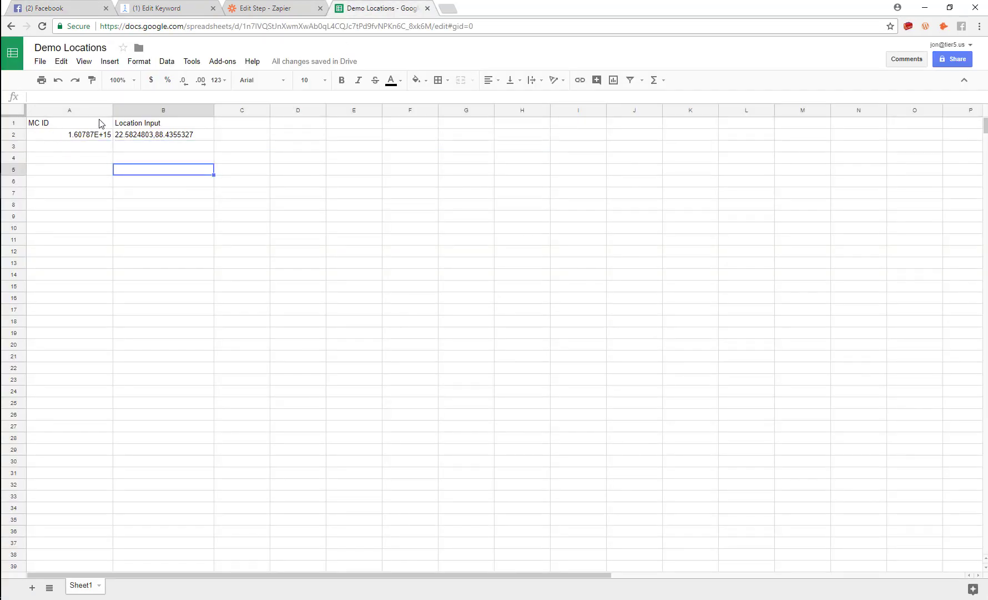
{"action": "left_click_drag", "start_coordinate": [112, 110], "coordinate": [155, 110]}
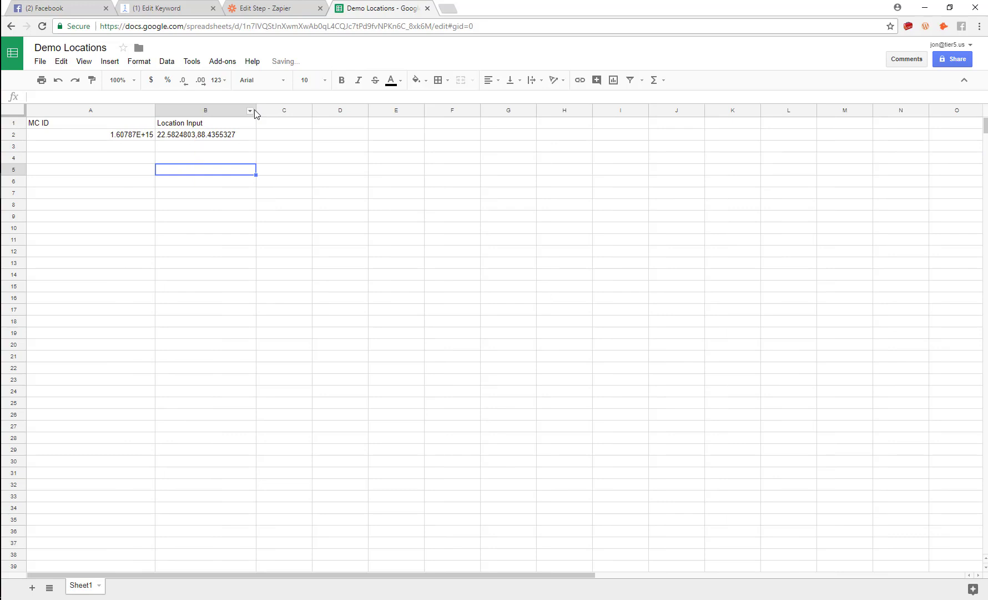
{"action": "left_click_drag", "start_coordinate": [255, 111], "coordinate": [324, 111]}
{"action": "left_click", "coordinate": [210, 136]}
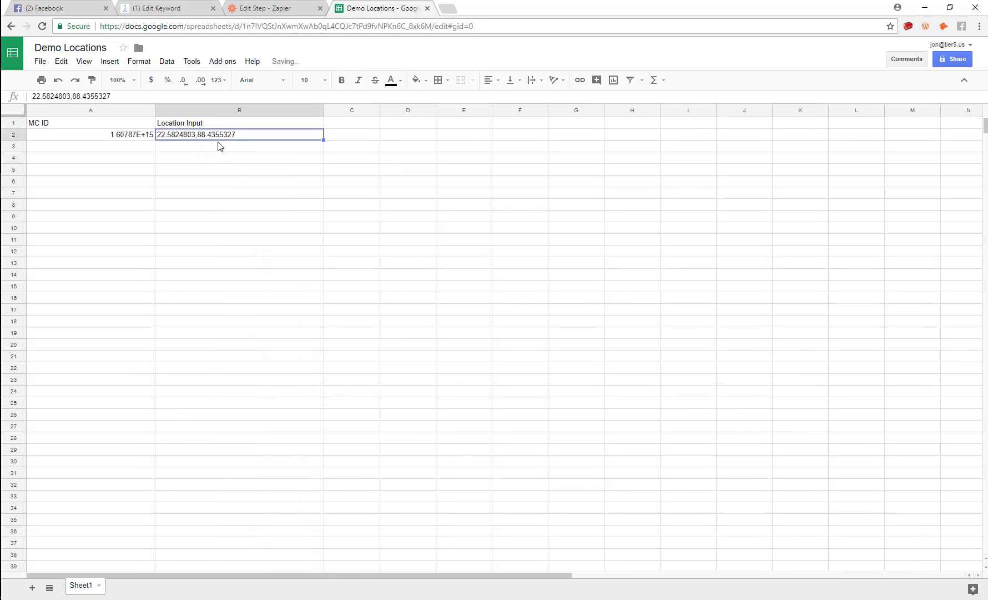
{"action": "double_click", "coordinate": [240, 134]}
{"action": "key", "text": "ctrl+c"}
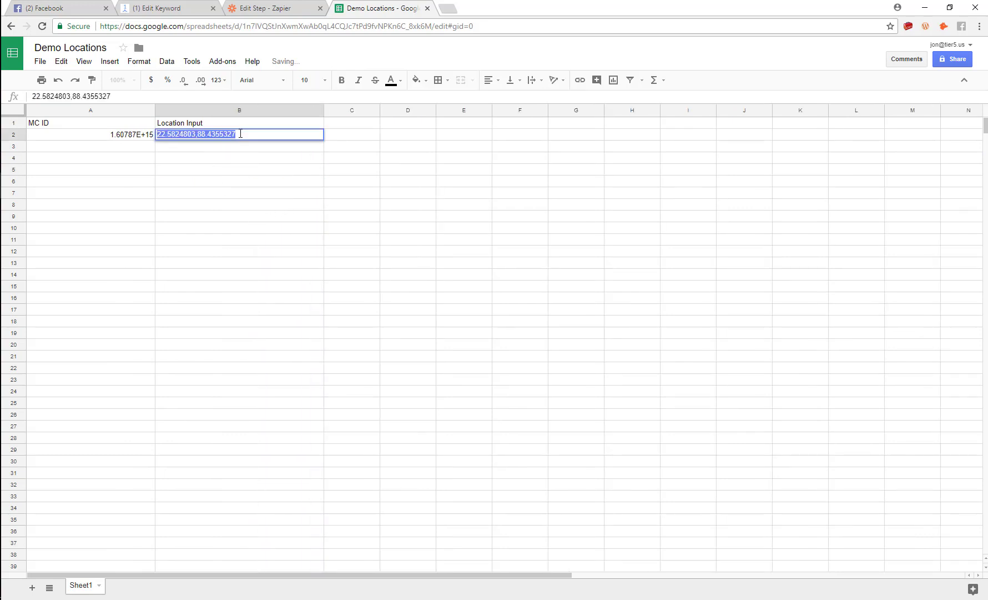
{"action": "left_click", "coordinate": [449, 8]}
{"action": "key", "text": "ctrl+v"}
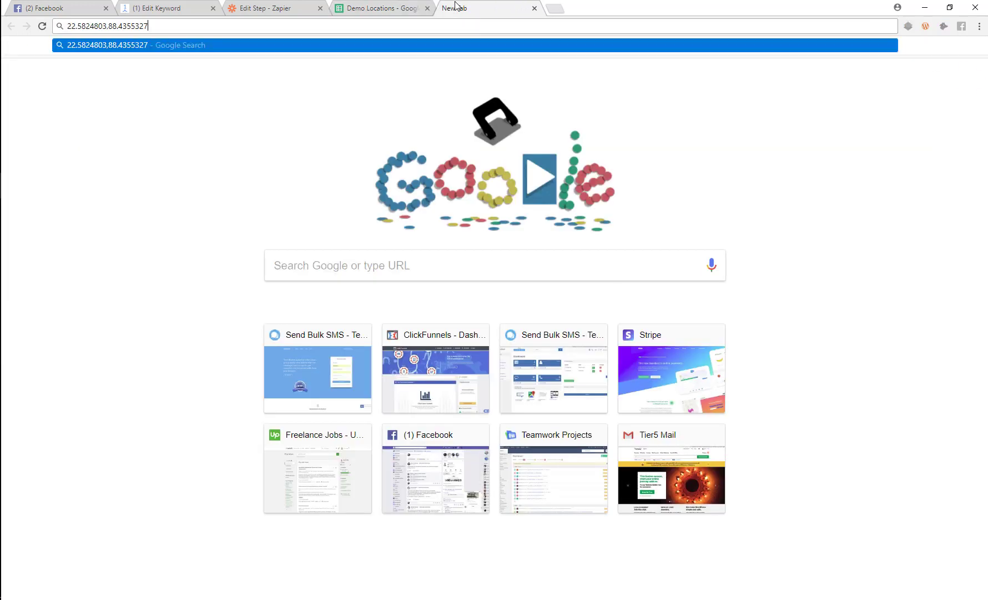
{"action": "key", "text": "Return"}
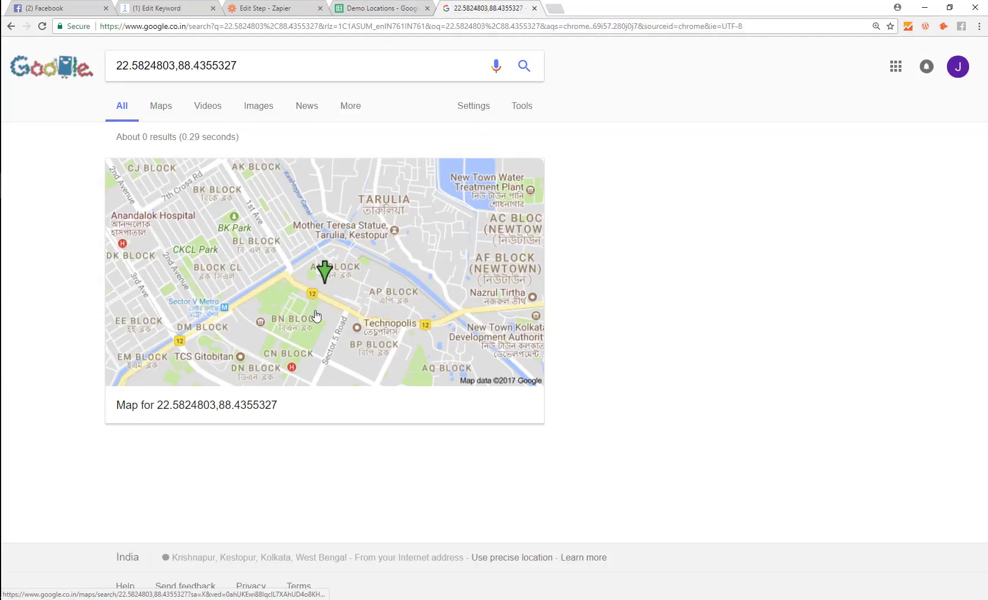
{"action": "left_click", "coordinate": [71, 7]}
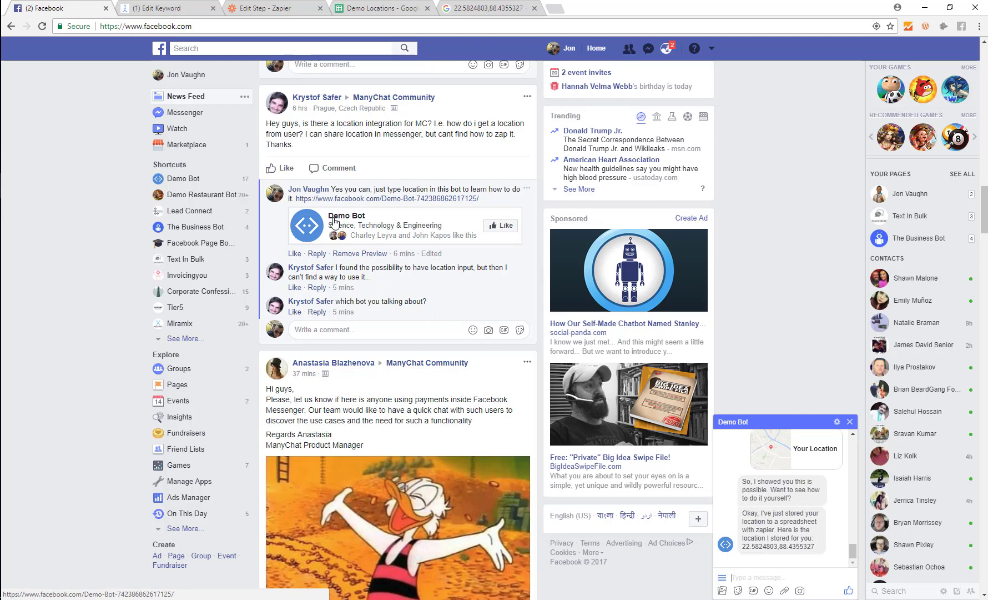
{"action": "left_click", "coordinate": [361, 330]}
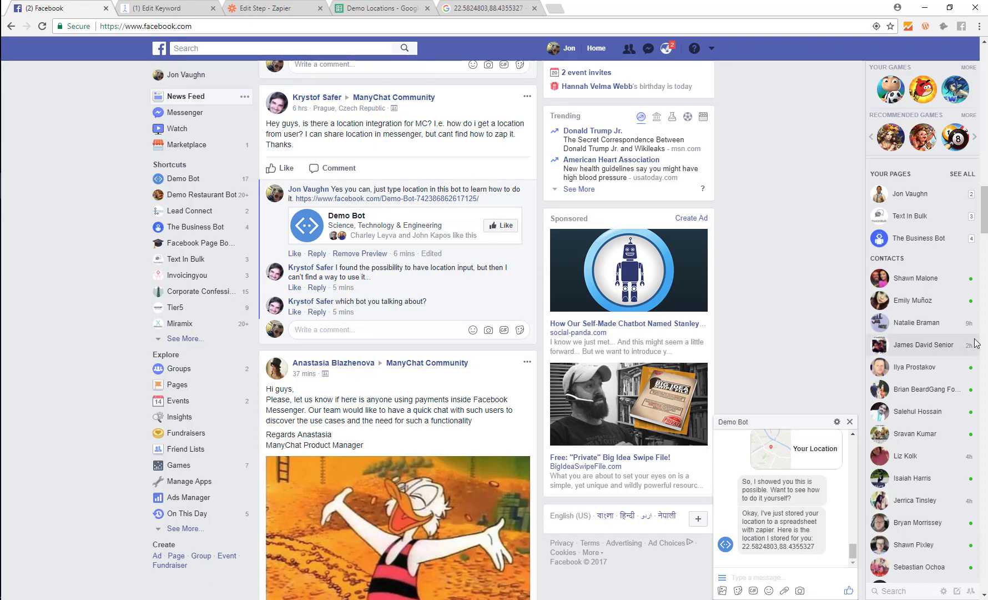